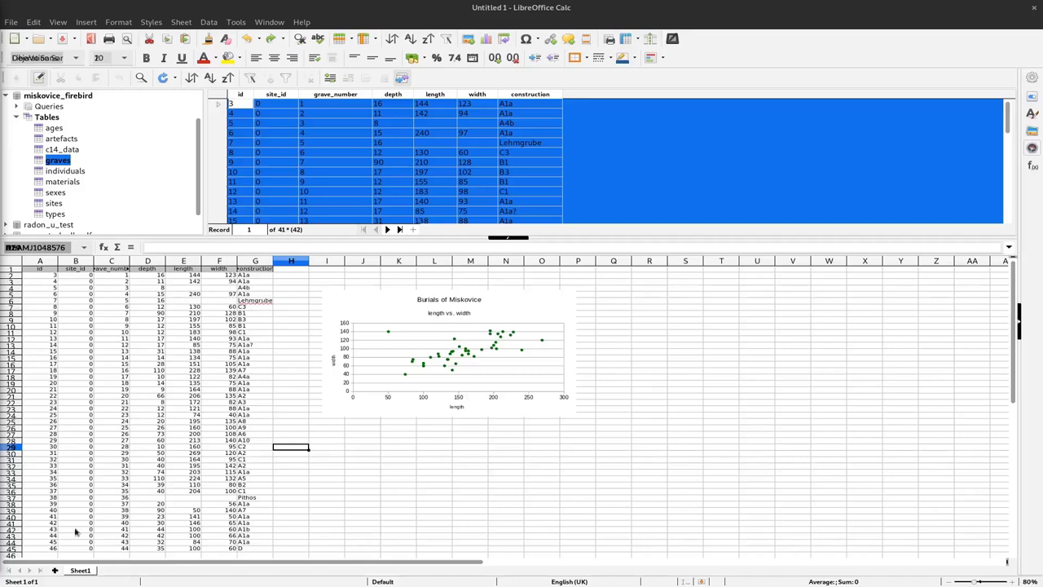
Add a new empty sheet, Sheet2, after Sheet1 and make it the active sheet.
{"action": "left_click", "coordinate": [55, 570]}
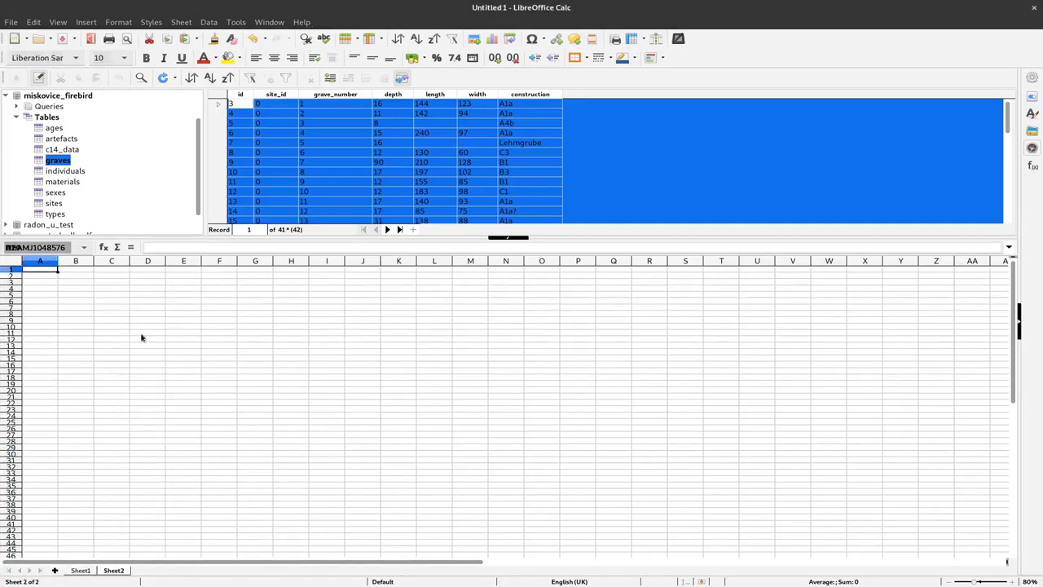
{"action": "left_click", "coordinate": [79, 571]}
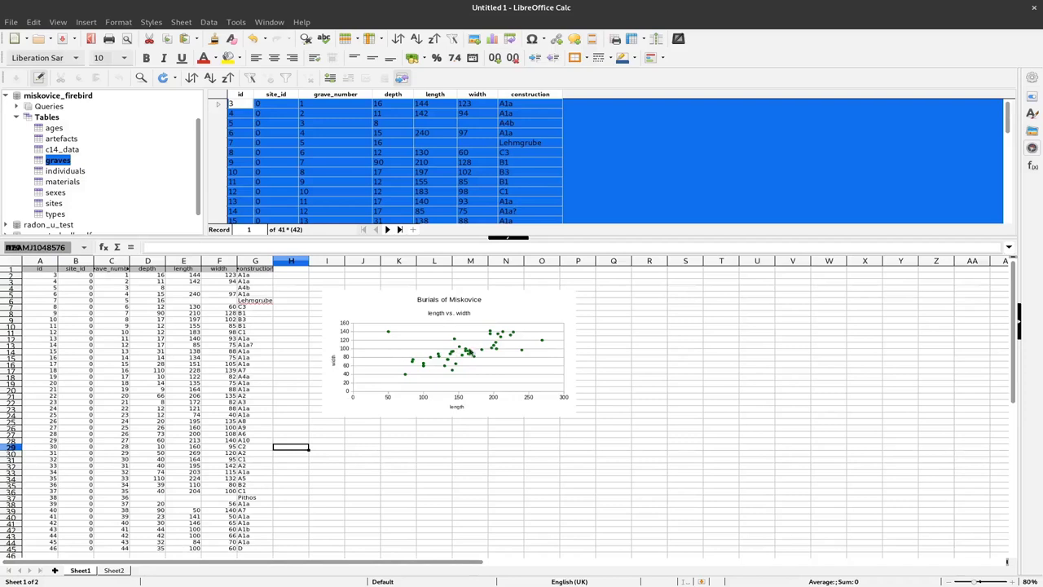
{"action": "left_click", "coordinate": [114, 570]}
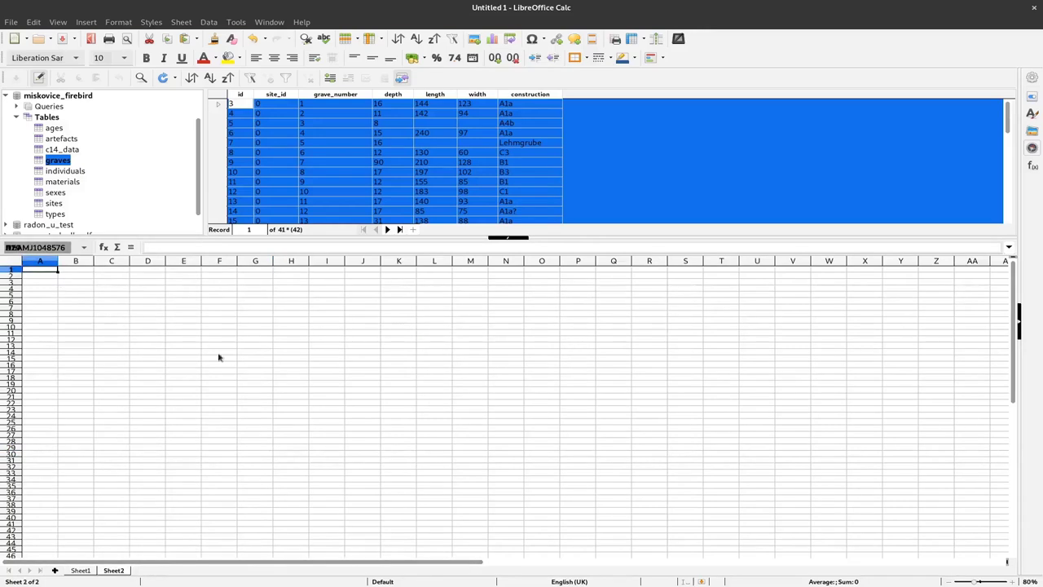
Show the records of the sexes_vs_materials query from the miskovice_firebird data source.
{"action": "left_click", "coordinate": [17, 119]}
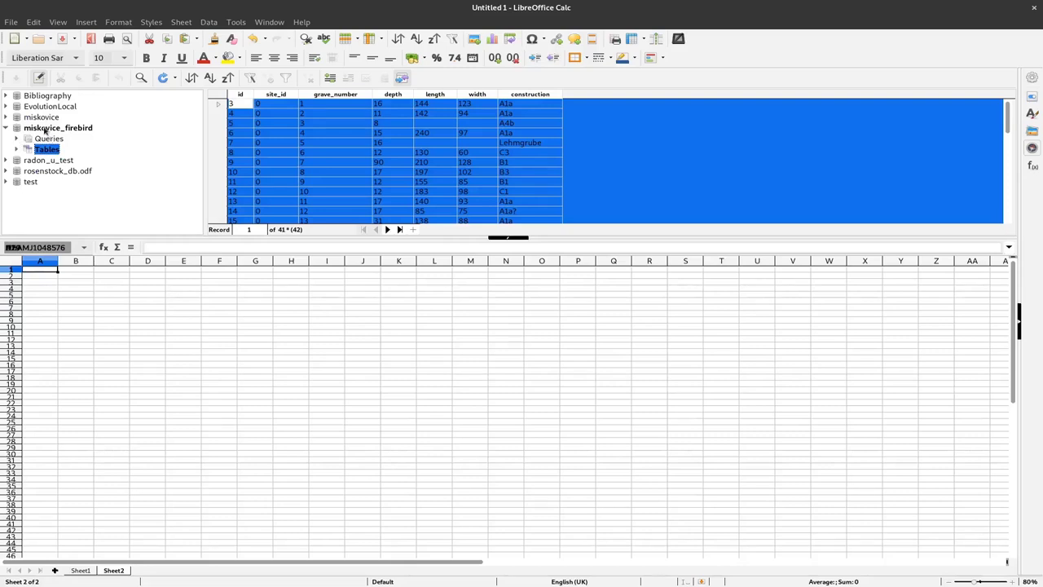
{"action": "left_click", "coordinate": [47, 129]}
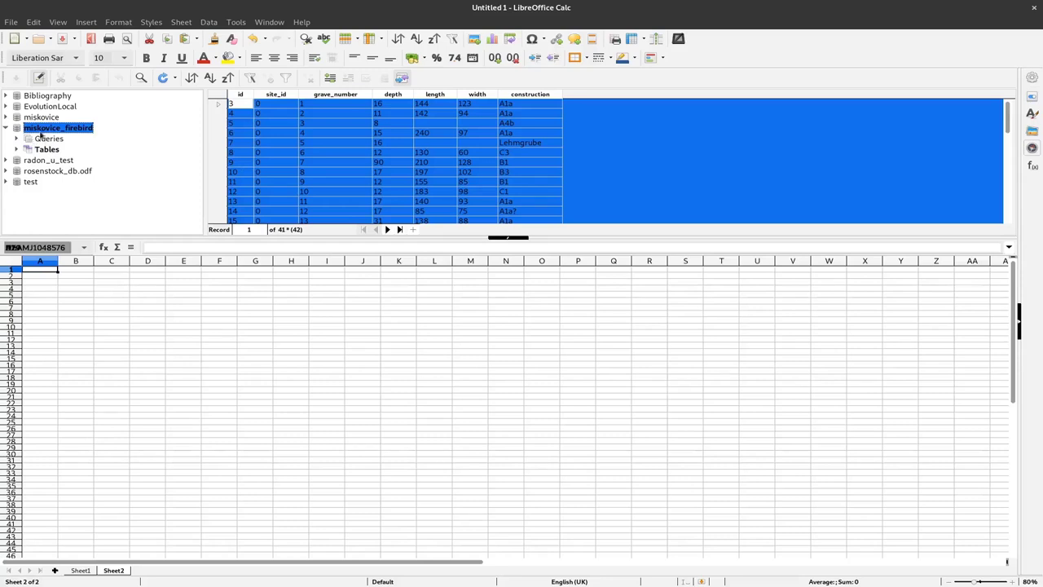
{"action": "left_click", "coordinate": [17, 139]}
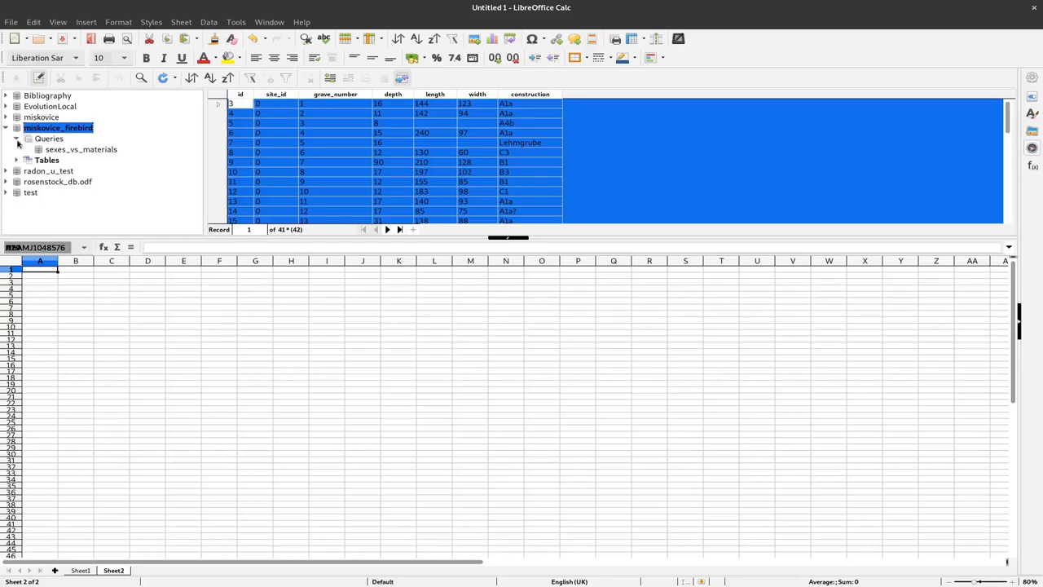
{"action": "left_click", "coordinate": [91, 149]}
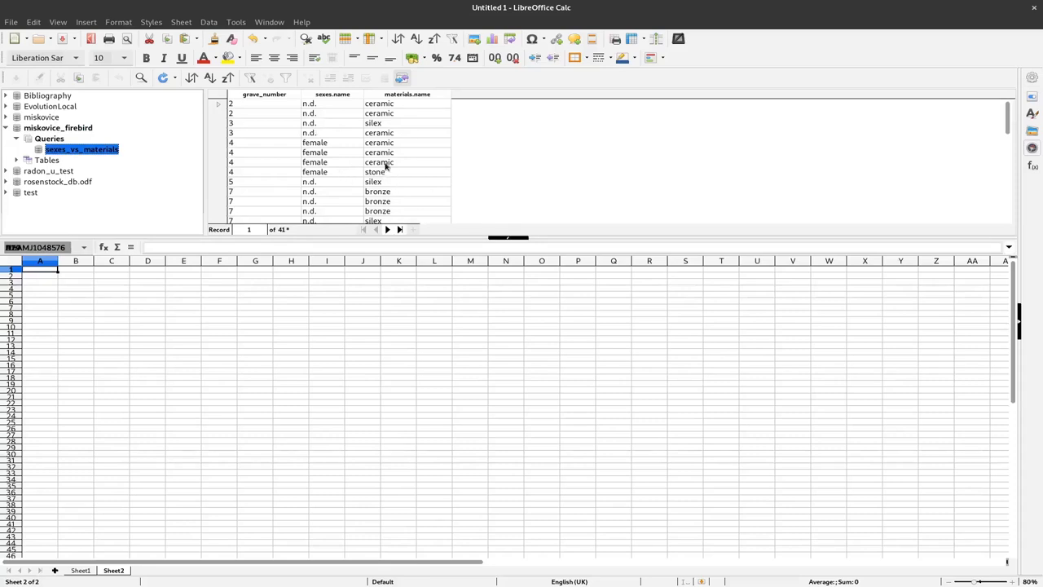
Open the miskovice_firebird database file in Base to view its stored queries, and save and close it.
{"action": "right_click", "coordinate": [78, 129]}
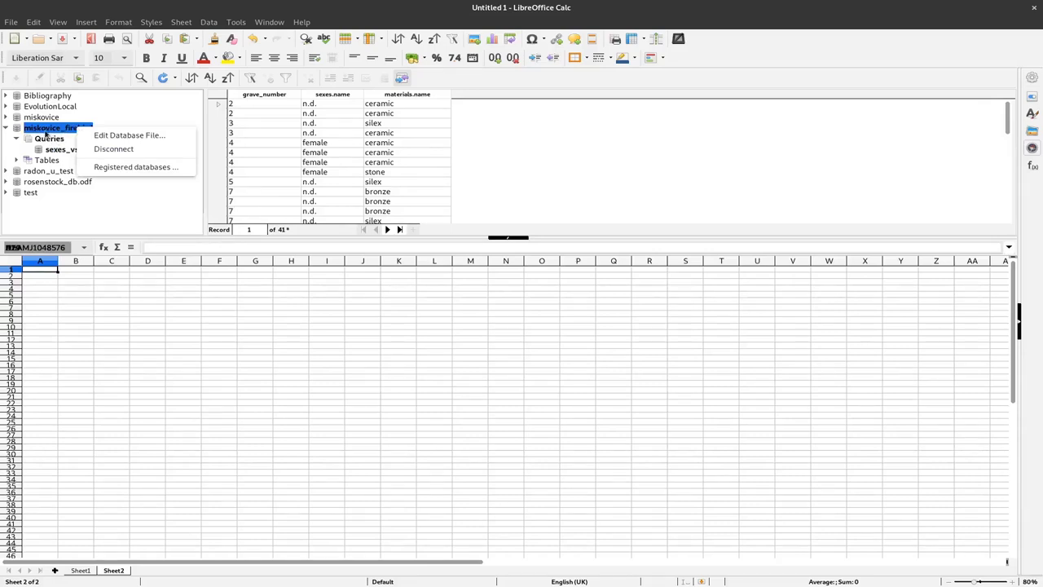
{"action": "left_click", "coordinate": [162, 143]}
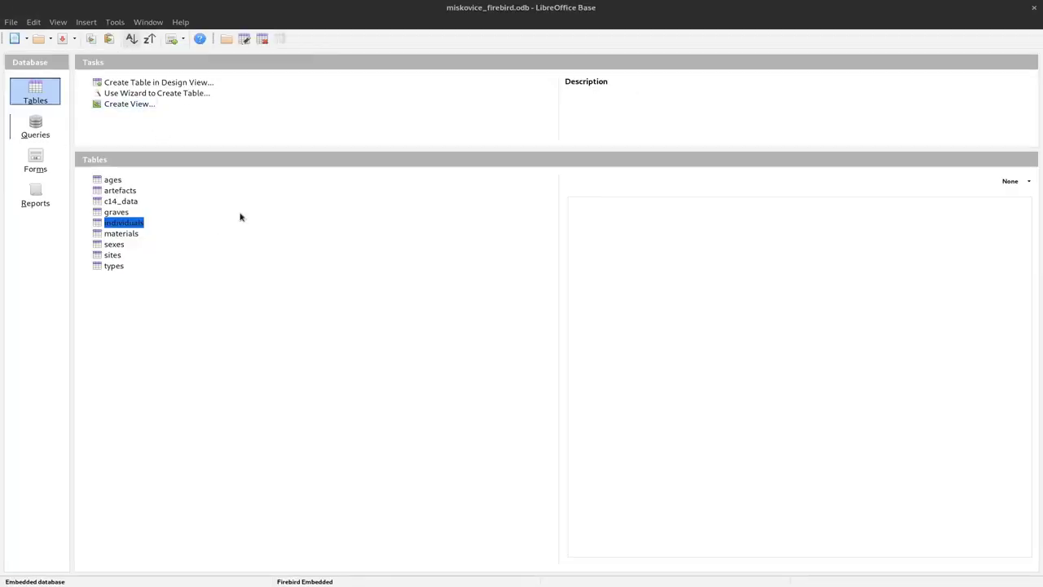
{"action": "left_click", "coordinate": [36, 126]}
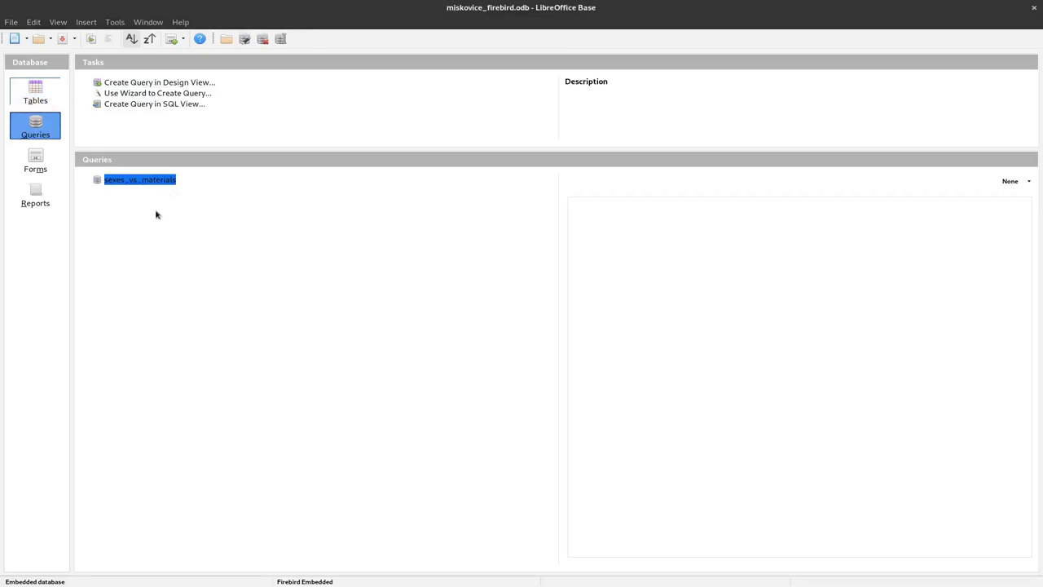
{"action": "left_click", "coordinate": [63, 40]}
{"action": "left_click", "coordinate": [1035, 9]}
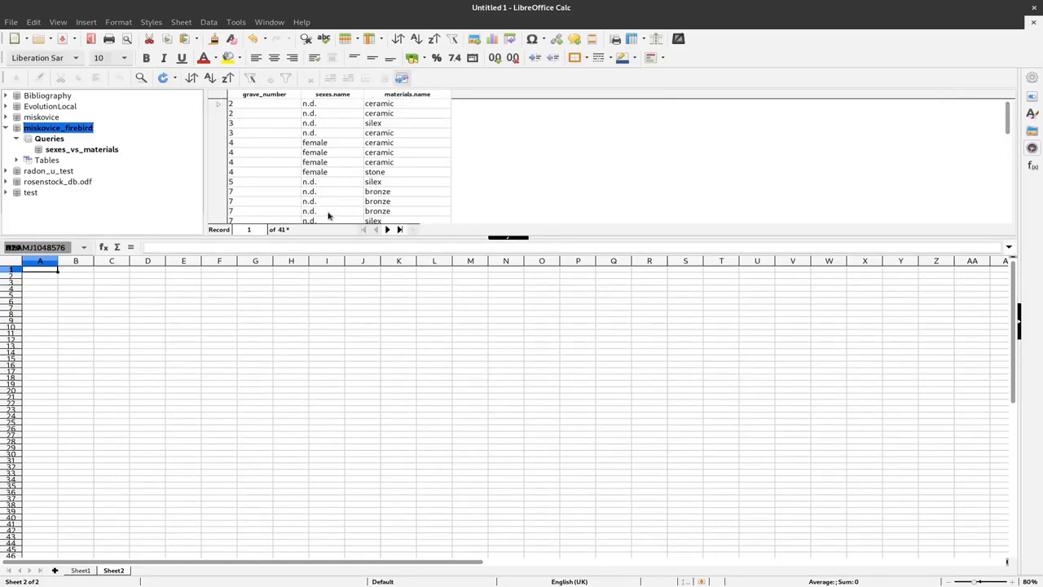
Copy all records of the sexes_vs_materials query and paste them into Sheet2 at cell A1.
{"action": "left_click", "coordinate": [217, 97]}
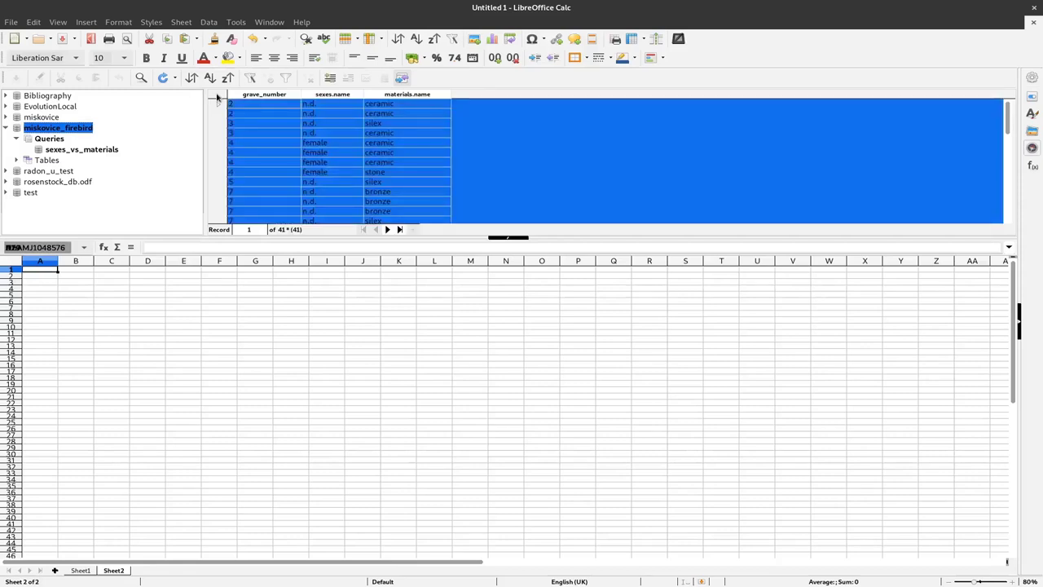
{"action": "right_click", "coordinate": [217, 96]}
{"action": "left_click", "coordinate": [245, 137]}
{"action": "right_click", "coordinate": [40, 273]}
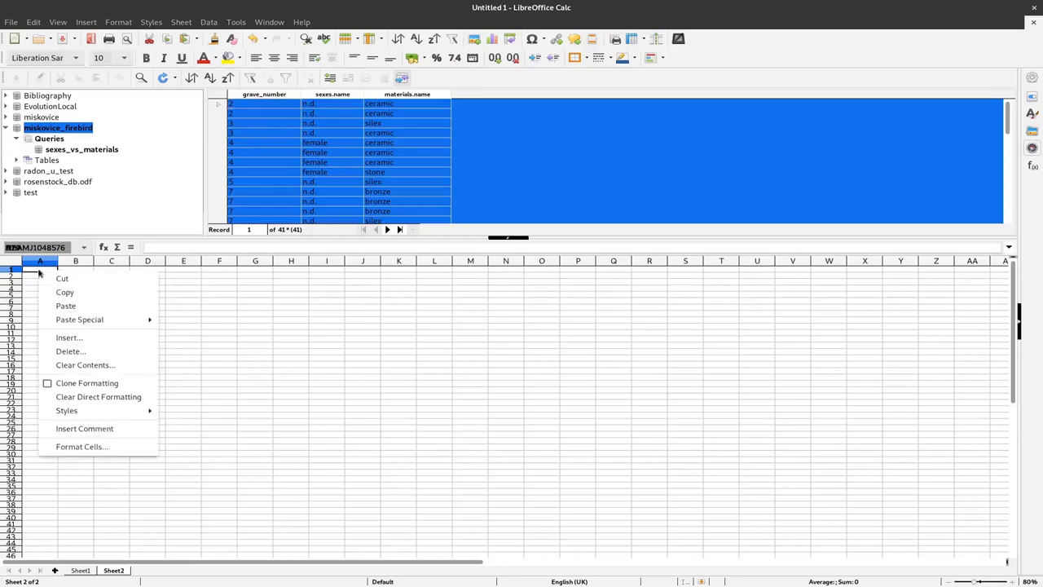
{"action": "left_click", "coordinate": [67, 305]}
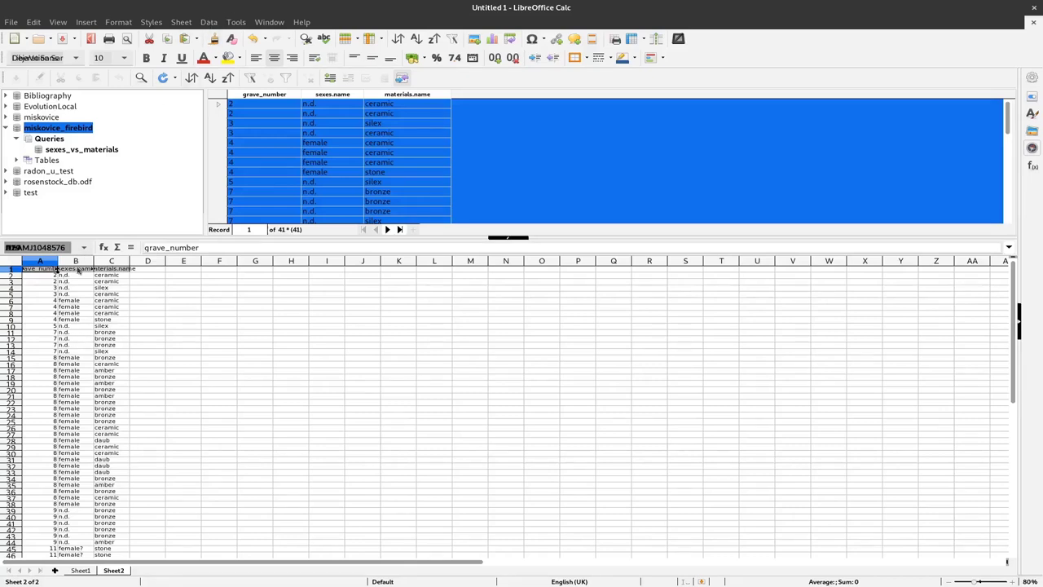
Start a new pivot table using the current selection of pasted query data as its source.
{"action": "left_click", "coordinate": [236, 22]}
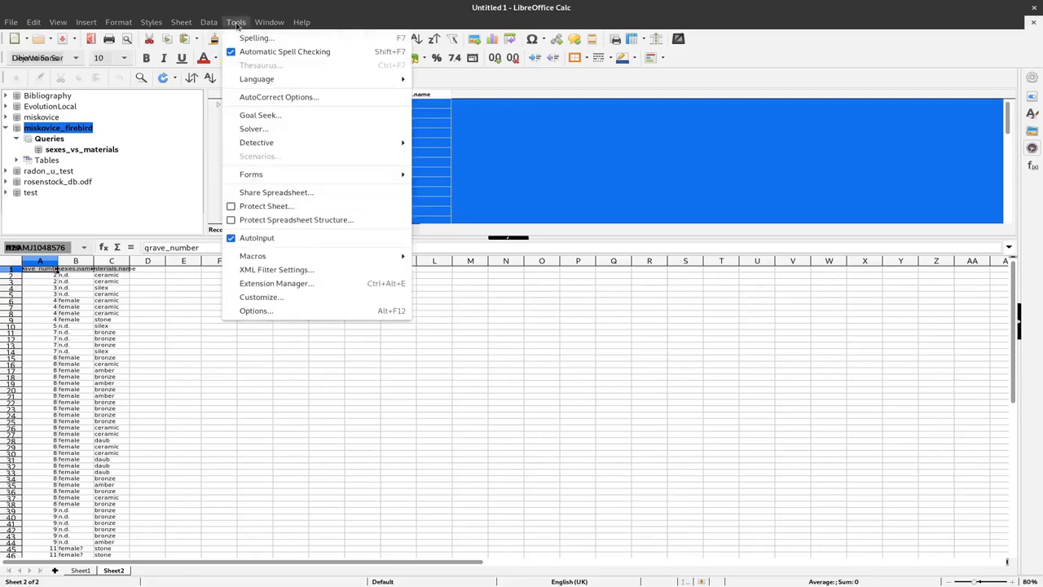
{"action": "mouse_move", "coordinate": [208, 22]}
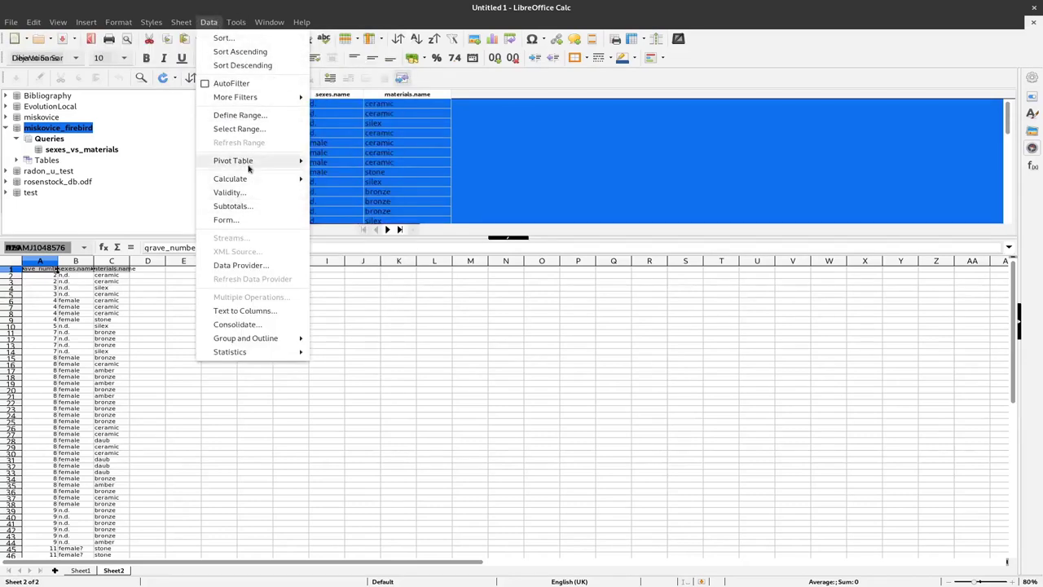
{"action": "mouse_move", "coordinate": [244, 161]}
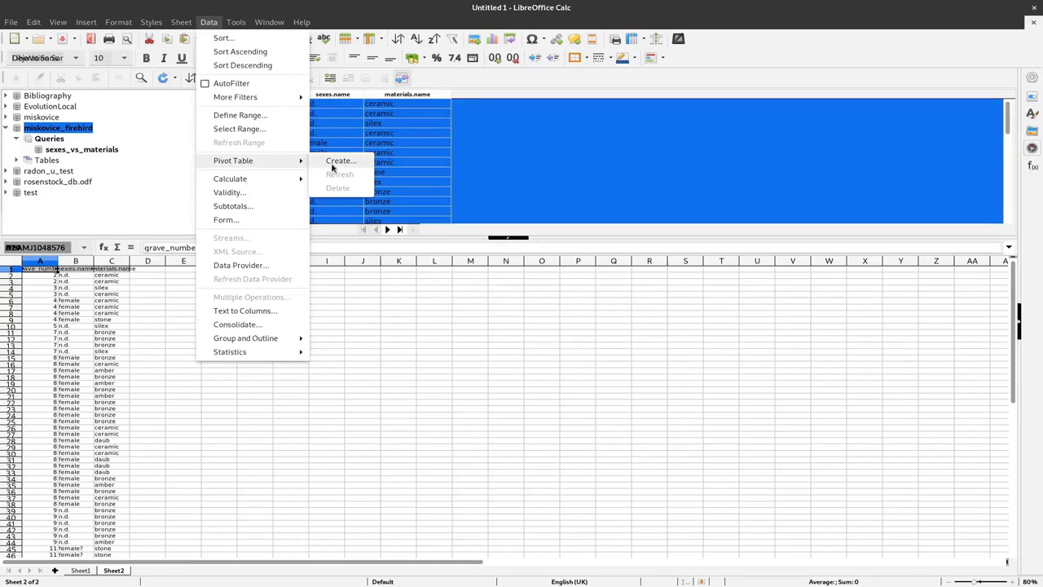
{"action": "mouse_move", "coordinate": [87, 26]}
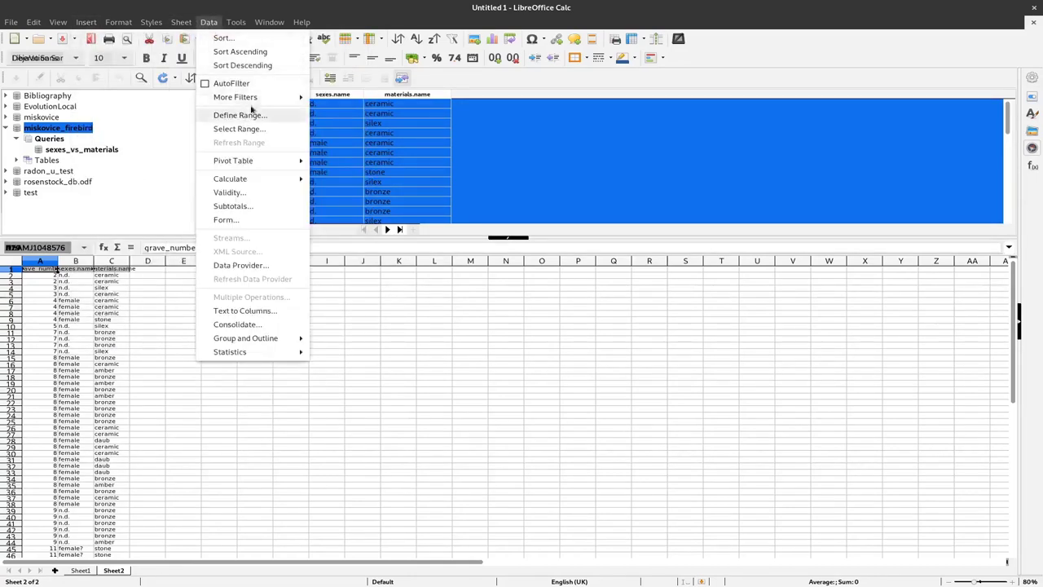
{"action": "left_click", "coordinate": [327, 163]}
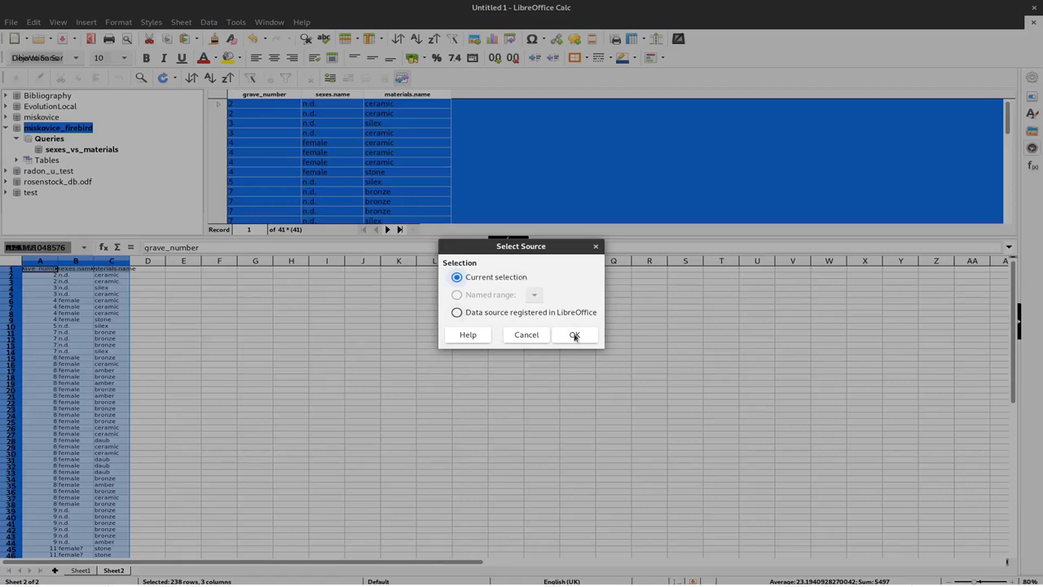
{"action": "left_click", "coordinate": [507, 317]}
{"action": "left_click", "coordinate": [489, 279]}
{"action": "left_click", "coordinate": [581, 335]}
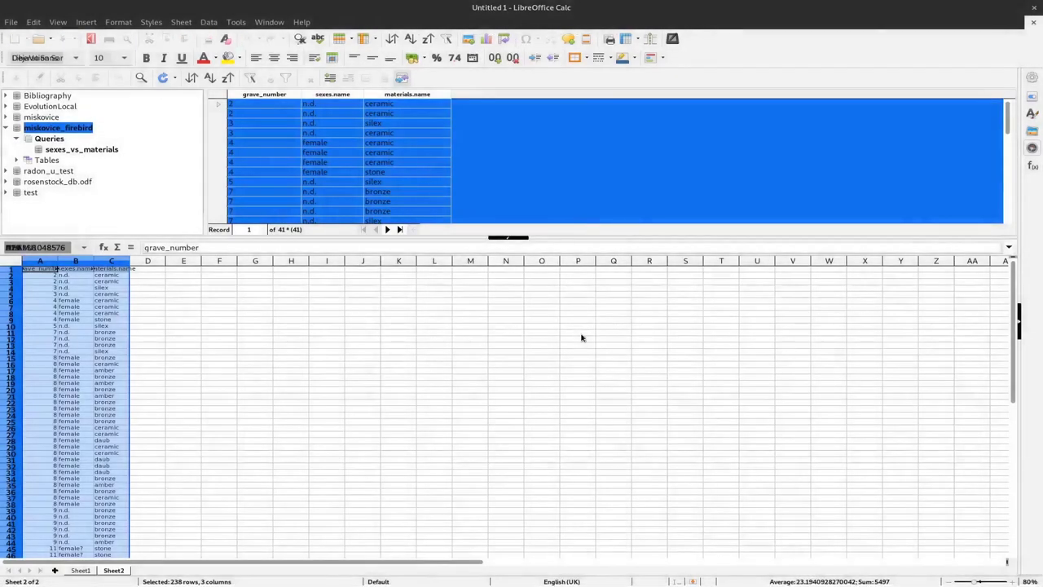
Create the pivot table with sexes.name as the row field and the Count of sexes.name as the data field.
{"action": "left_click_drag", "start_coordinate": [530, 211], "coordinate": [829, 125]}
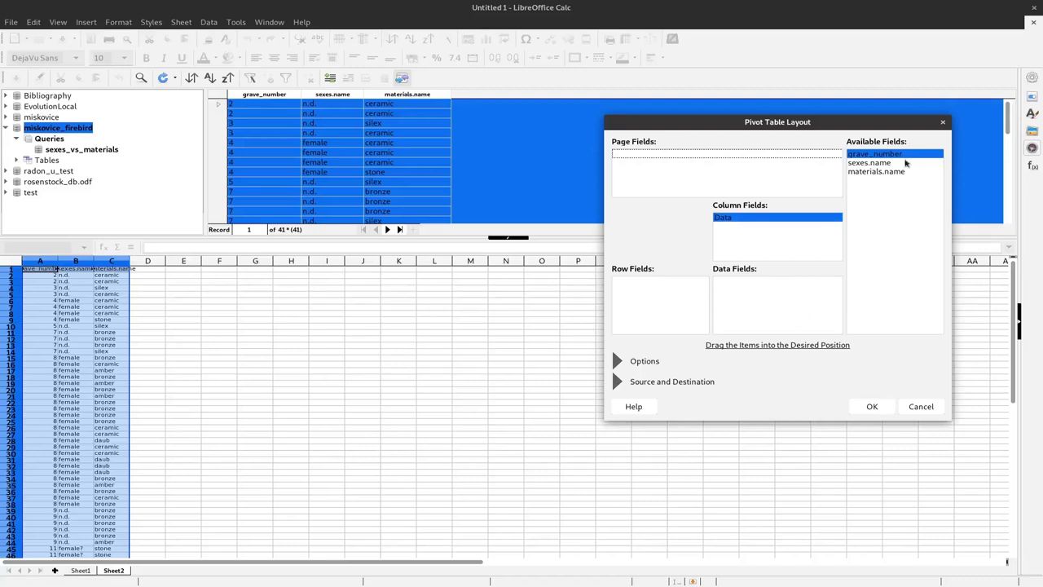
{"action": "left_click_drag", "start_coordinate": [869, 162], "coordinate": [642, 292]}
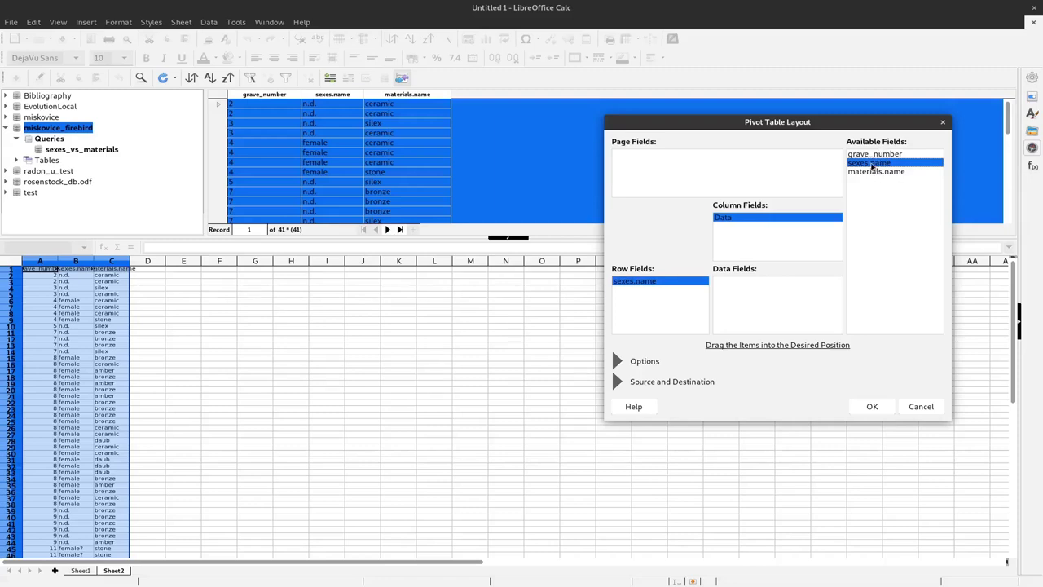
{"action": "left_click_drag", "start_coordinate": [872, 165], "coordinate": [746, 301]}
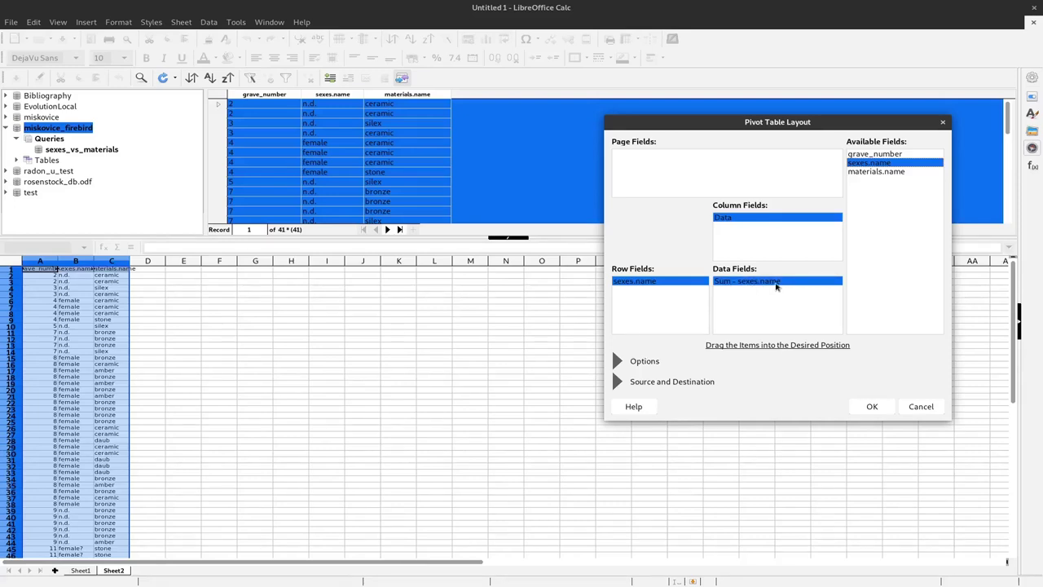
{"action": "double_click", "coordinate": [777, 283]}
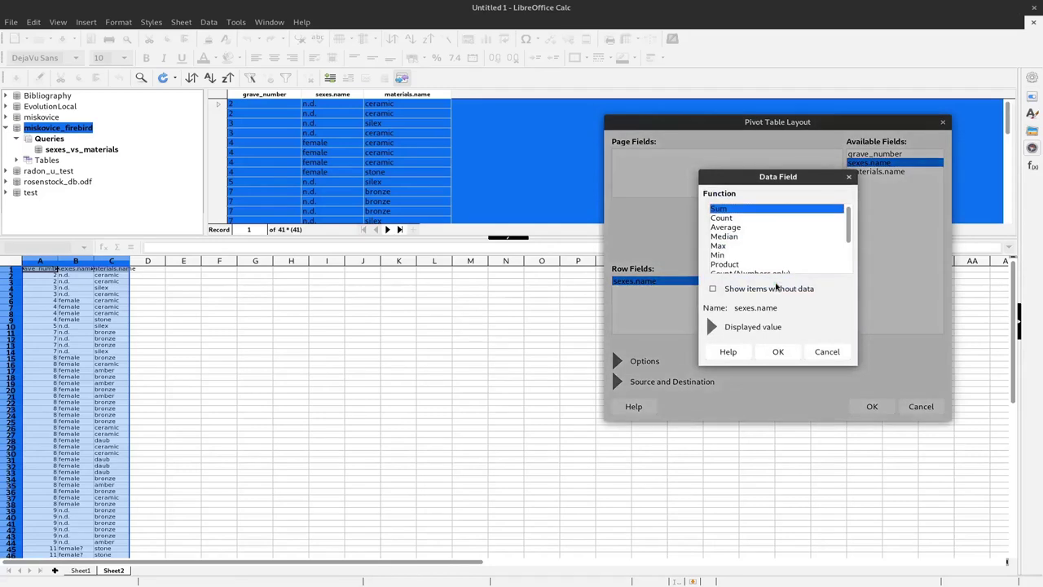
{"action": "left_click", "coordinate": [731, 219]}
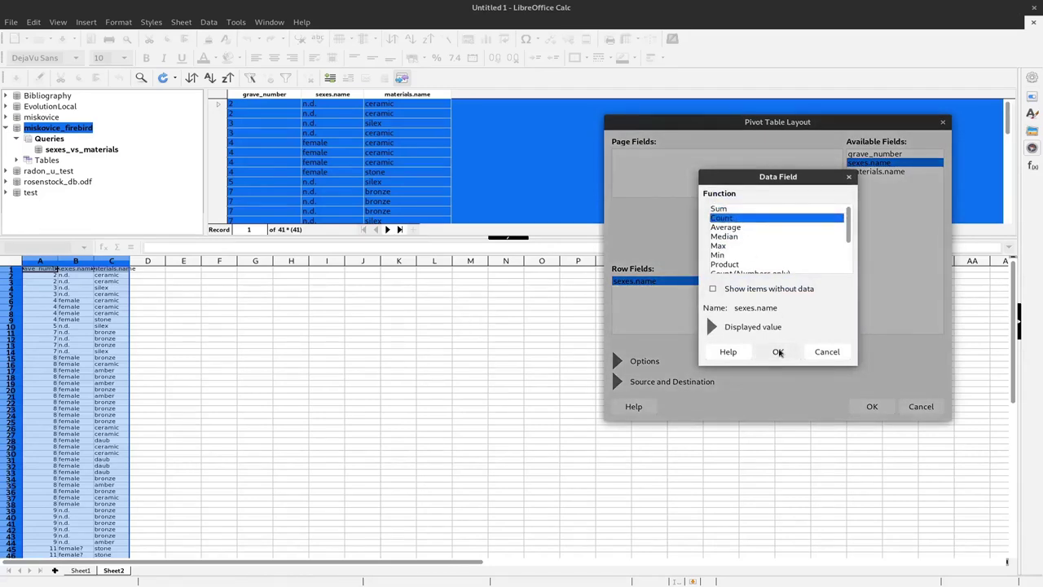
{"action": "left_click", "coordinate": [778, 352]}
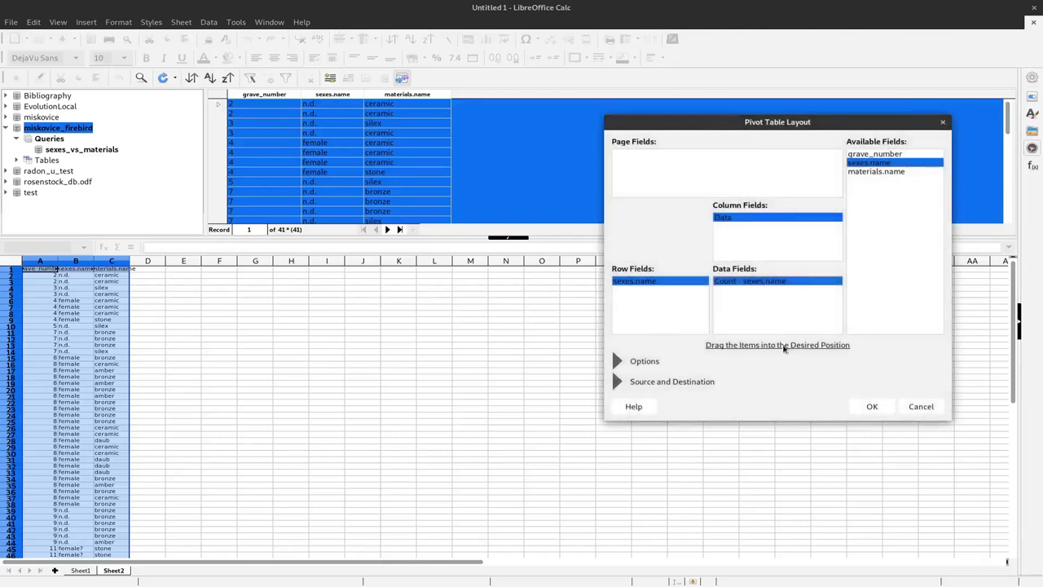
{"action": "left_click", "coordinate": [869, 407]}
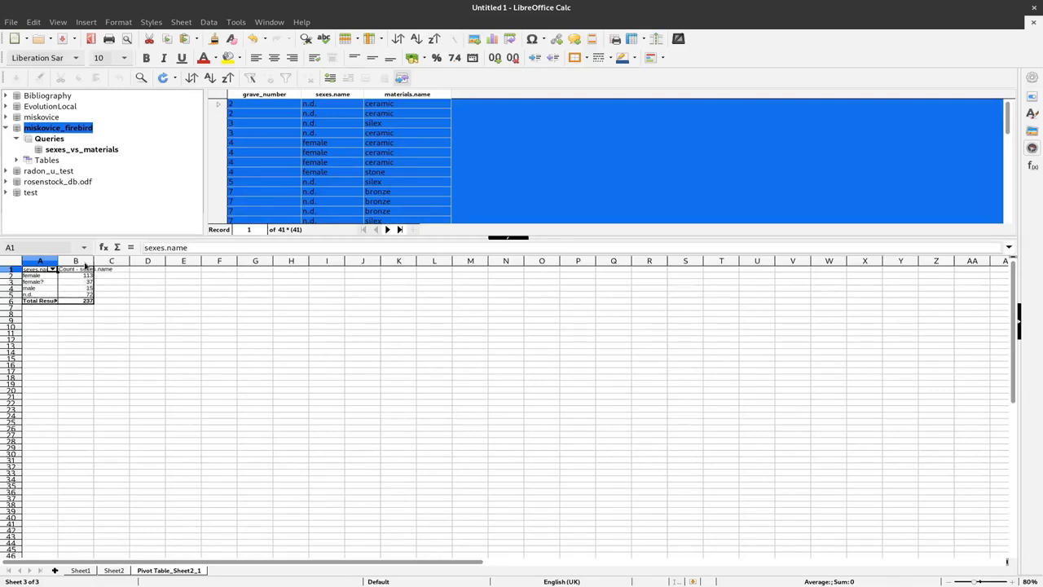
Insert a normal Column chart from pivot table cells B1:B5 and proceed to its chart elements.
{"action": "left_click", "coordinate": [85, 265]}
{"action": "left_click_drag", "start_coordinate": [83, 270], "coordinate": [85, 295]}
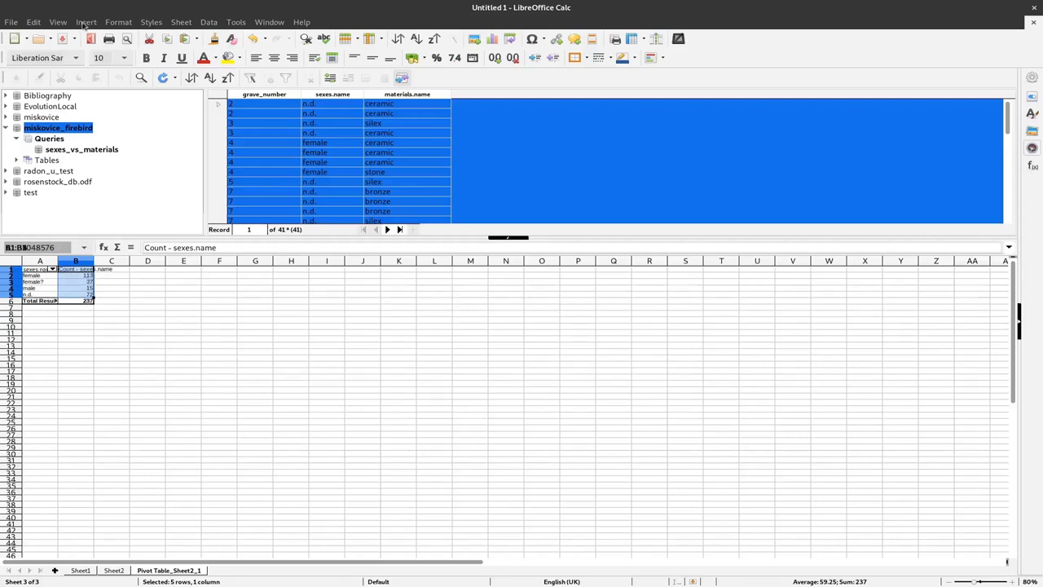
{"action": "left_click", "coordinate": [85, 23]}
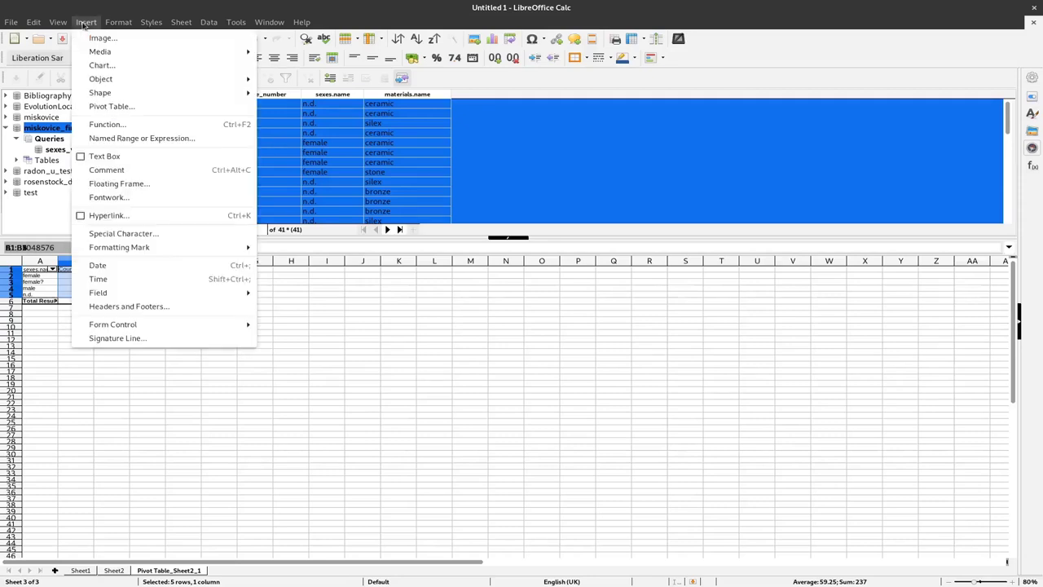
{"action": "left_click", "coordinate": [101, 65]}
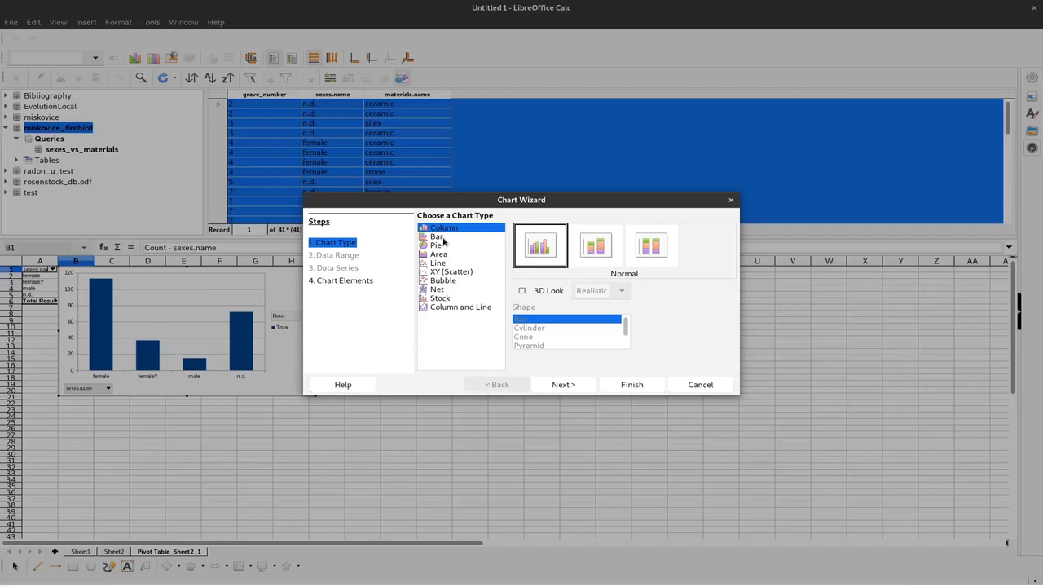
{"action": "left_click", "coordinate": [443, 240]}
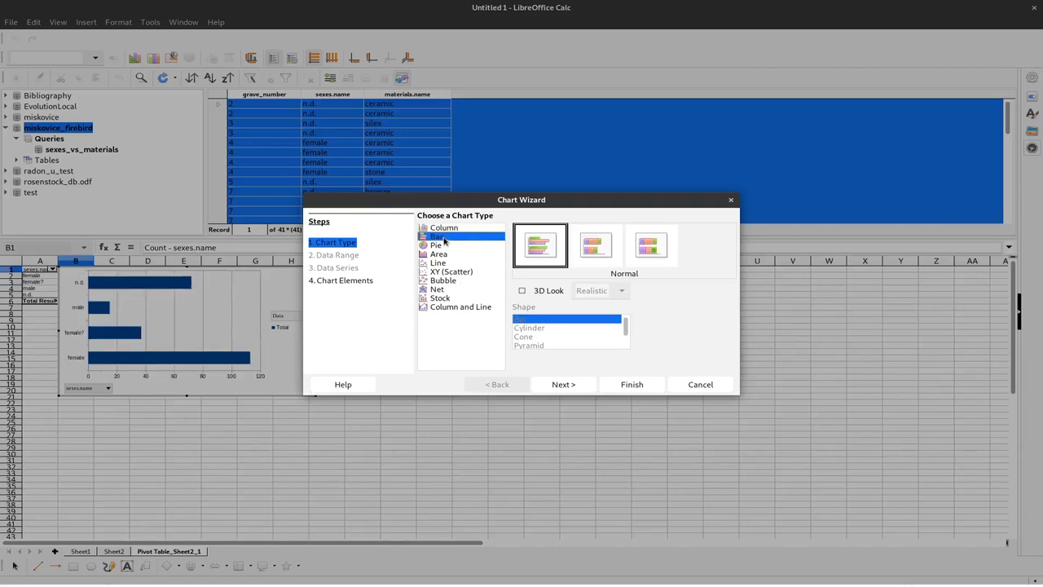
{"action": "left_click", "coordinate": [446, 229]}
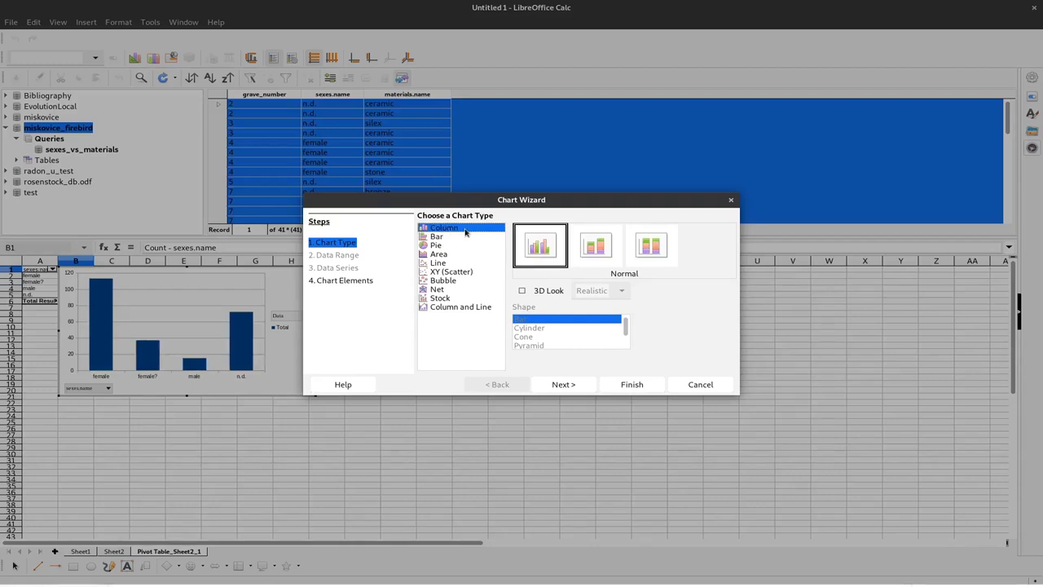
{"action": "left_click", "coordinate": [563, 386]}
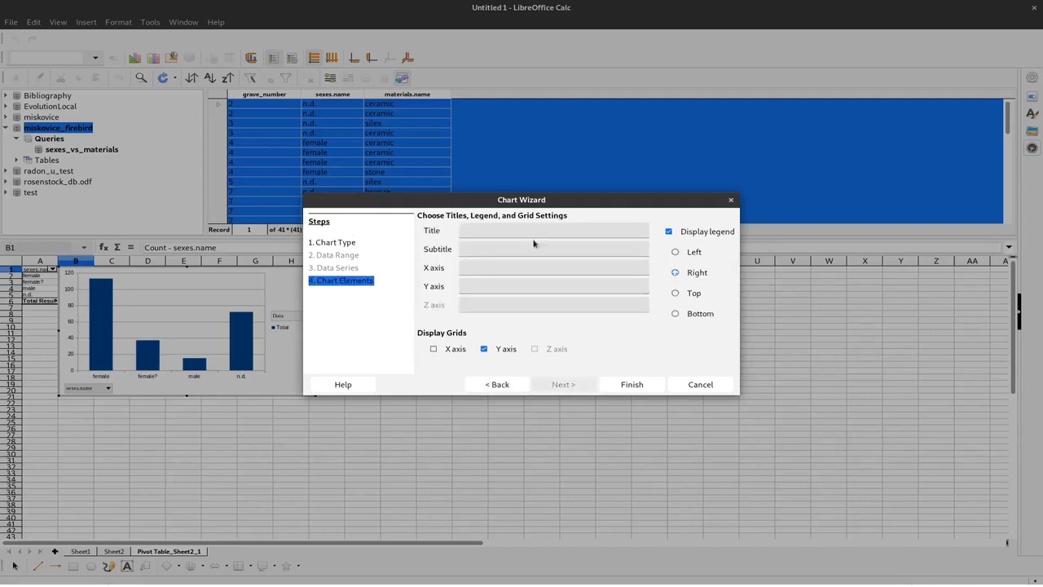
Set the chart title to "Number of Sexes", the subtitle to "Site: Miskovice" and the Y axis title to "count".
{"action": "left_click", "coordinate": [533, 232]}
{"action": "type", "text": "Number of Sexes"}
{"action": "key", "text": "Tab"}
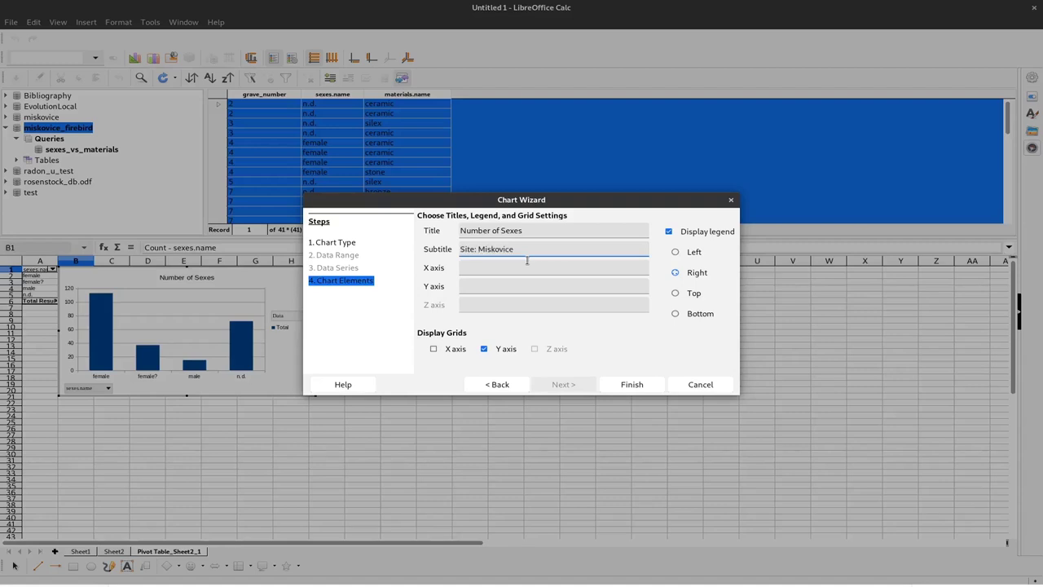
{"action": "key", "text": "Tab"}
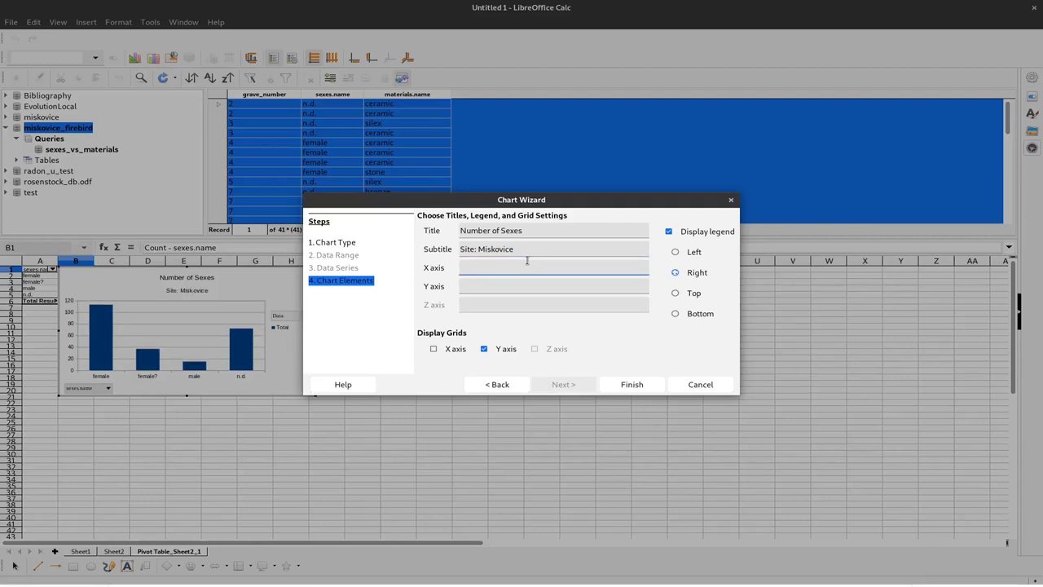
{"action": "key", "text": "Tab"}
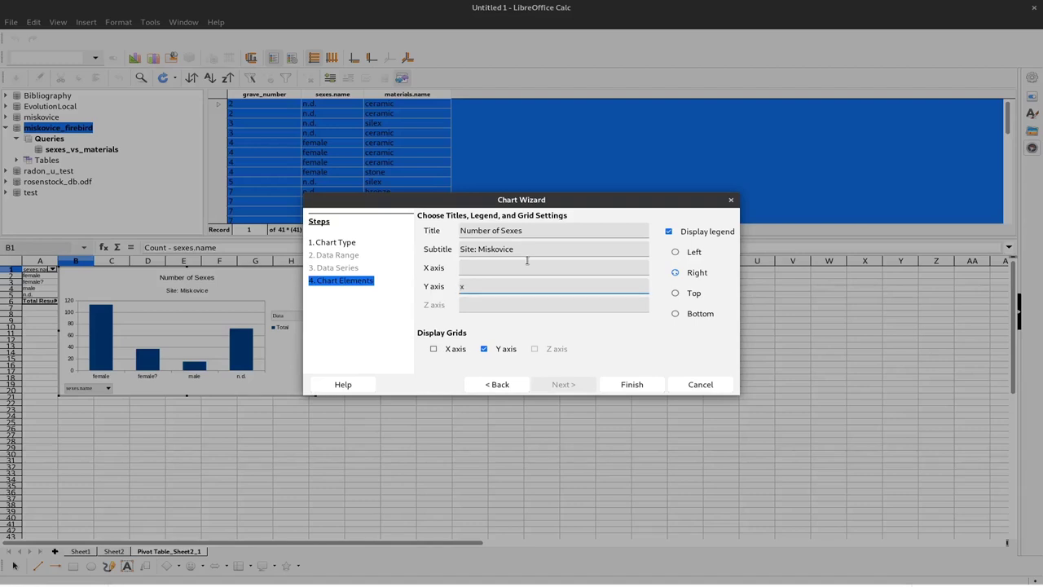
Finish creating the chart and move it off the pivot table to about columns L to R.
{"action": "left_click", "coordinate": [631, 385]}
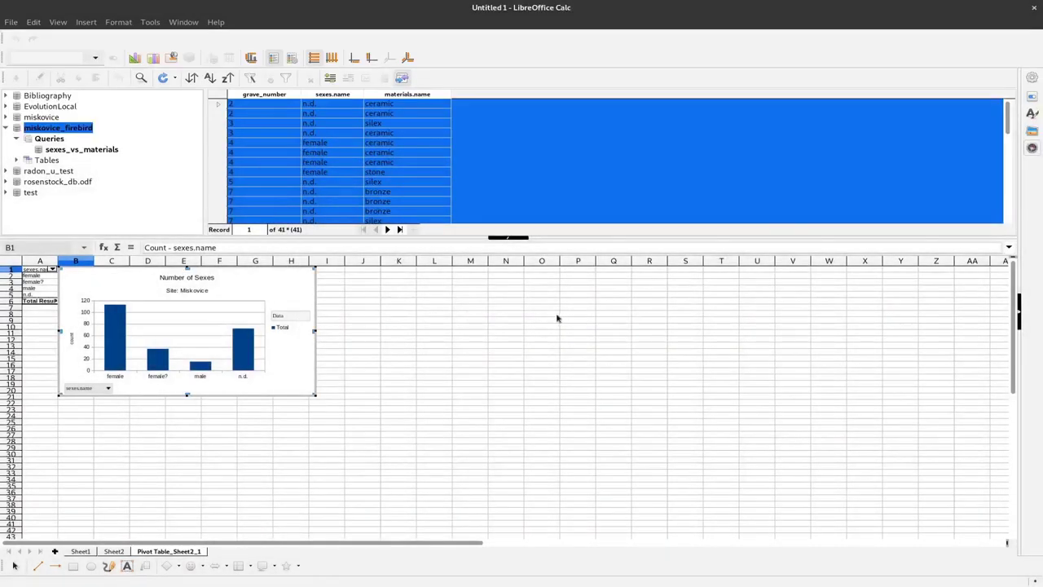
{"action": "left_click", "coordinate": [330, 289]}
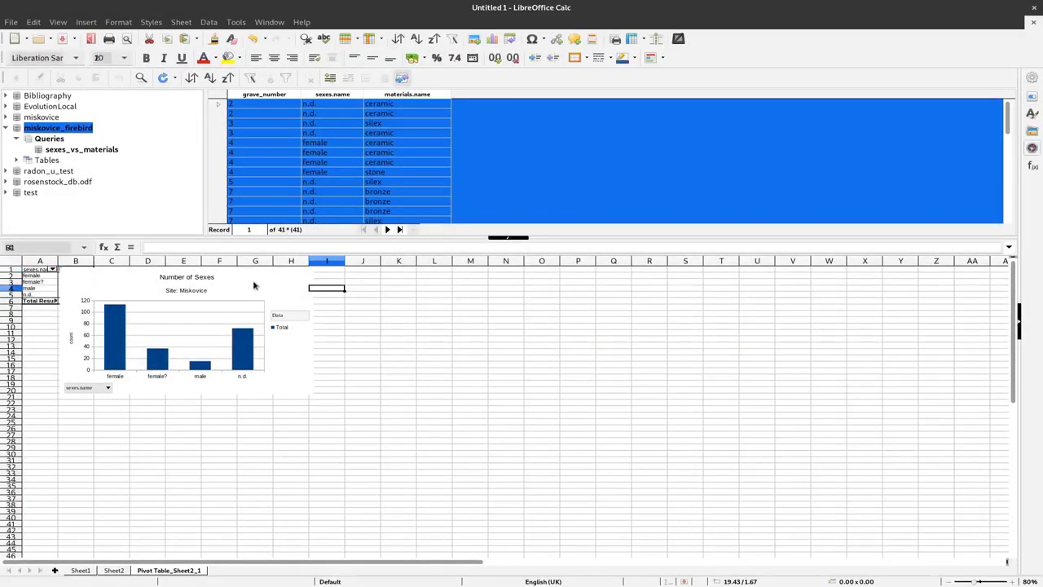
{"action": "left_click_drag", "start_coordinate": [254, 285], "coordinate": [609, 288]}
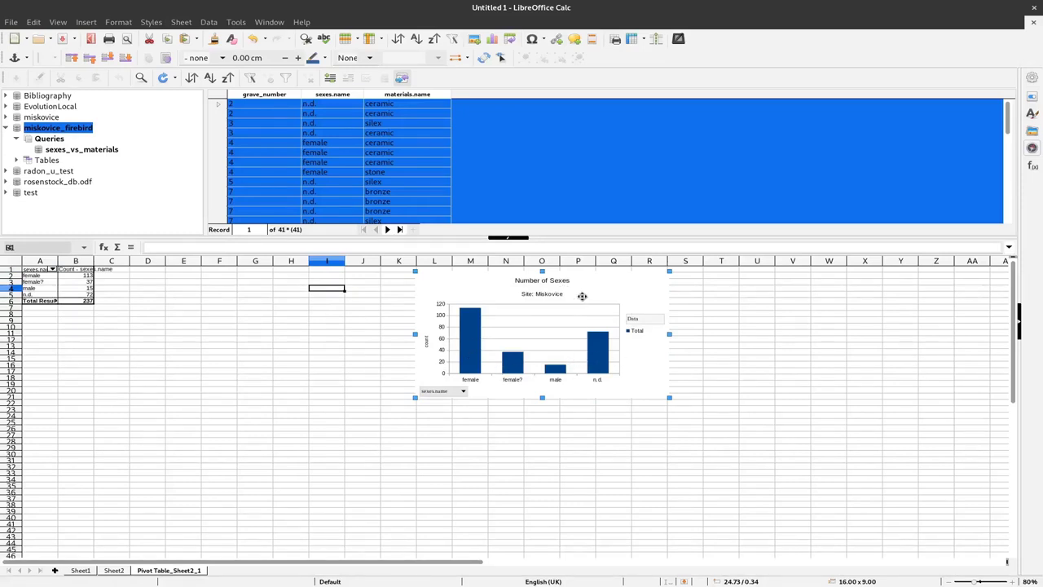
Open the Number of Sexes chart for editing and change its chart type to a normal Pie.
{"action": "right_click", "coordinate": [581, 297]}
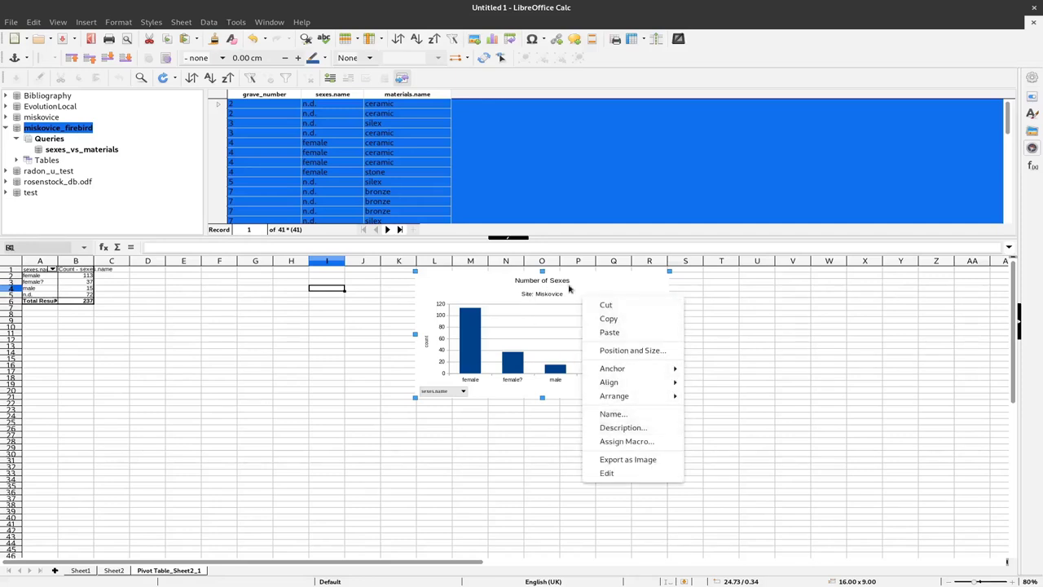
{"action": "left_click", "coordinate": [577, 284]}
{"action": "double_click", "coordinate": [576, 284]}
{"action": "right_click", "coordinate": [585, 289]}
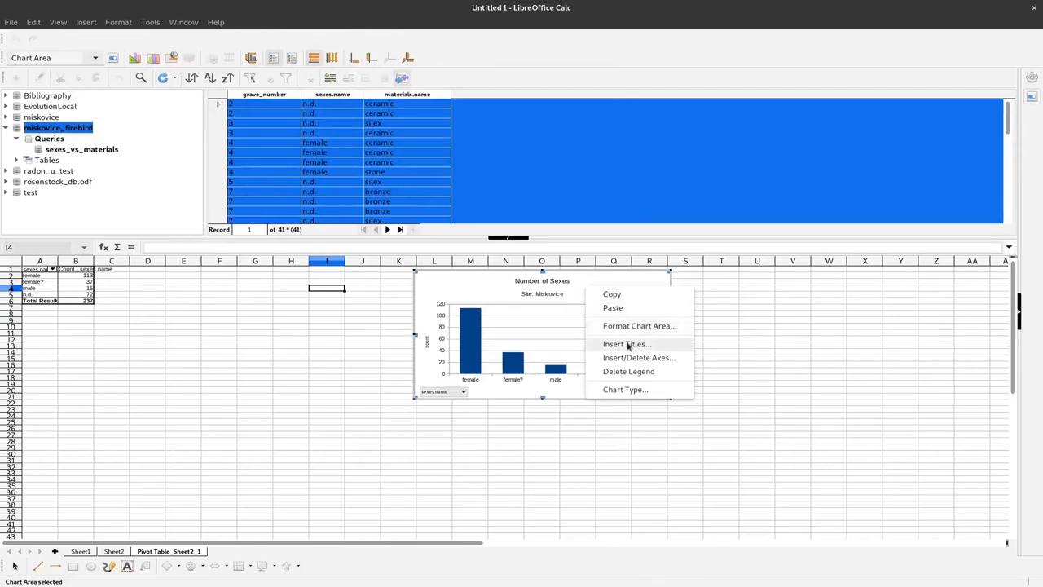
{"action": "left_click", "coordinate": [643, 390]}
{"action": "left_click", "coordinate": [422, 243]}
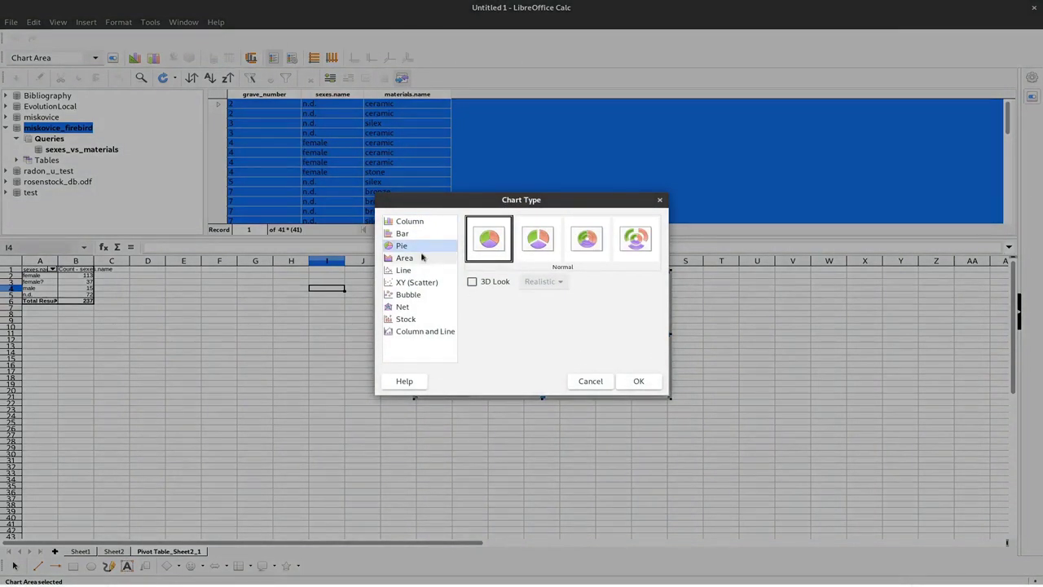
{"action": "left_click", "coordinate": [639, 381]}
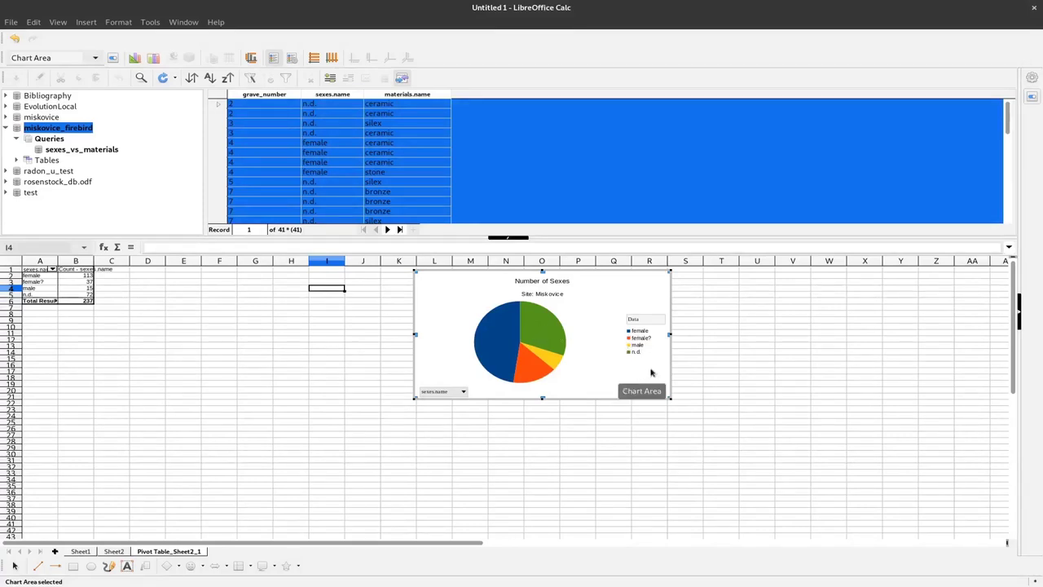
Change the pie chart back to a normal Column chart.
{"action": "right_click", "coordinate": [603, 358]}
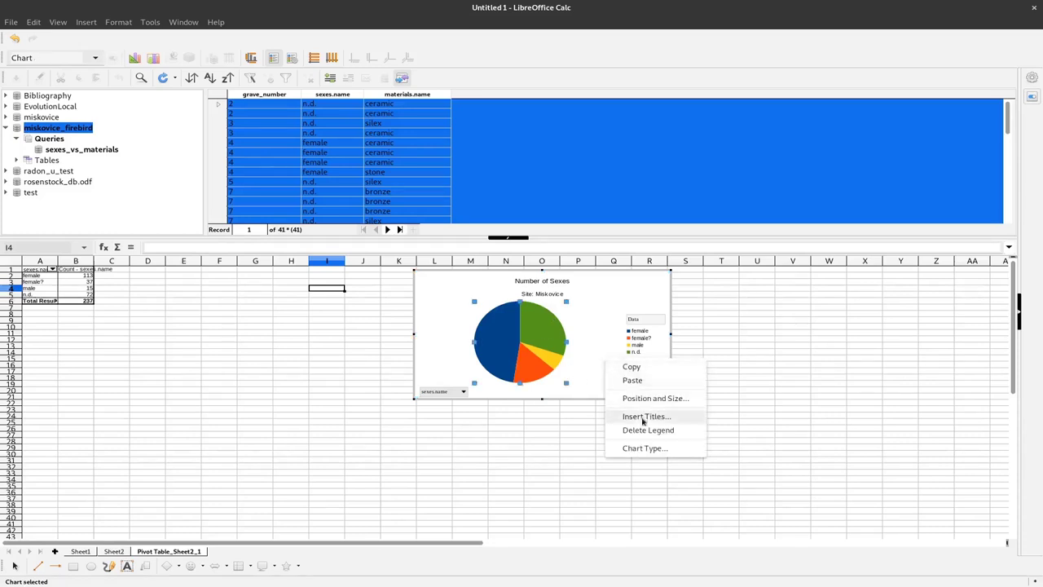
{"action": "left_click", "coordinate": [648, 448]}
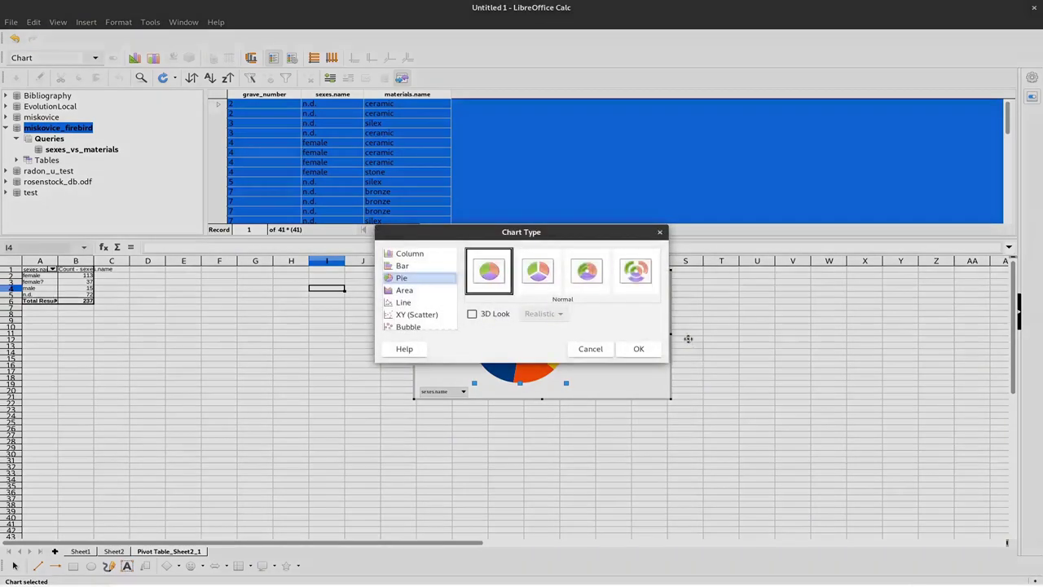
{"action": "left_click", "coordinate": [415, 254]}
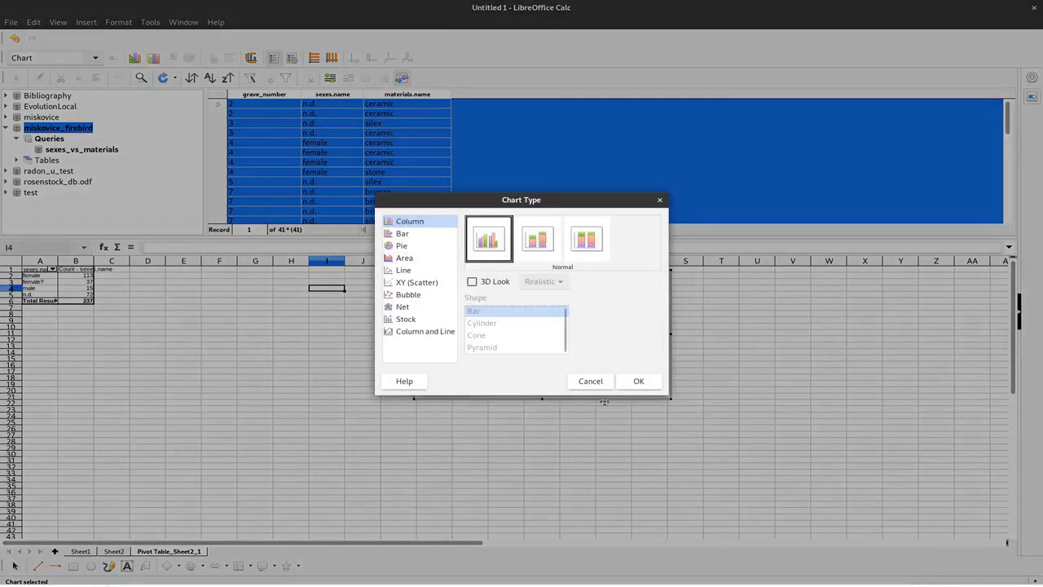
{"action": "left_click", "coordinate": [635, 381]}
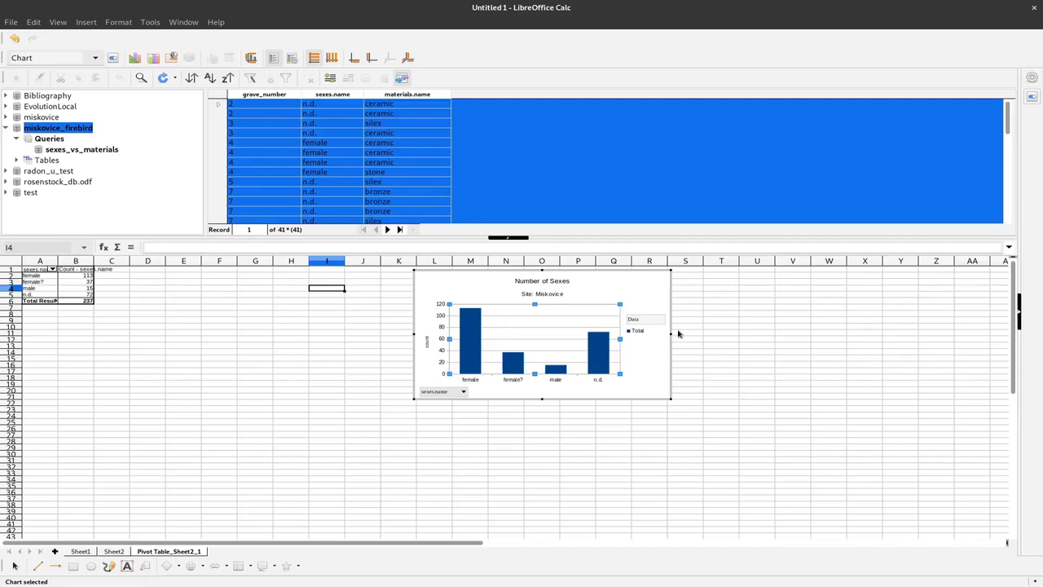
Start another pivot table from the query data on Sheet2, using the current selection as its source.
{"action": "left_click", "coordinate": [114, 551]}
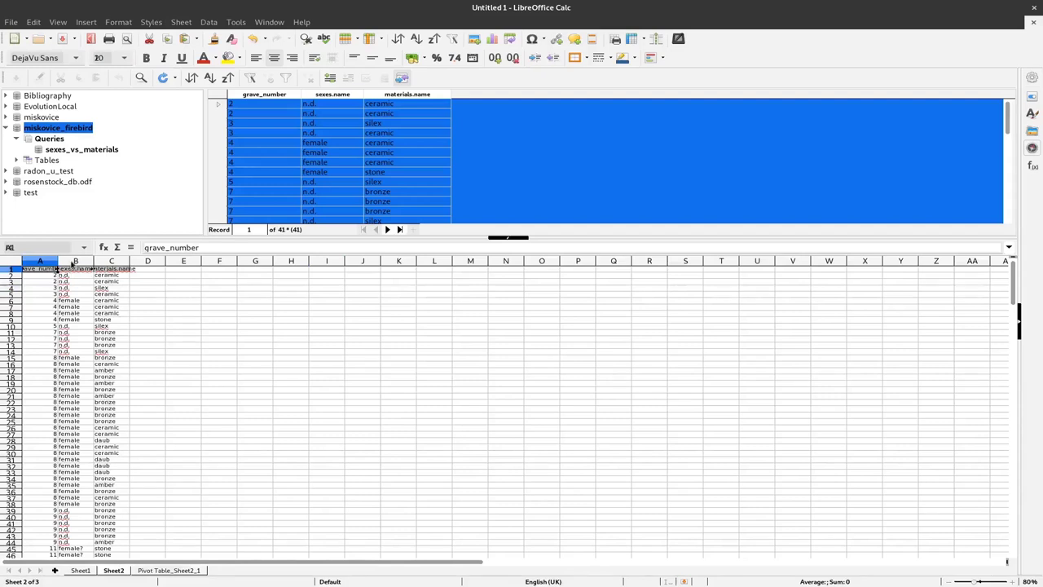
{"action": "left_click", "coordinate": [208, 23]}
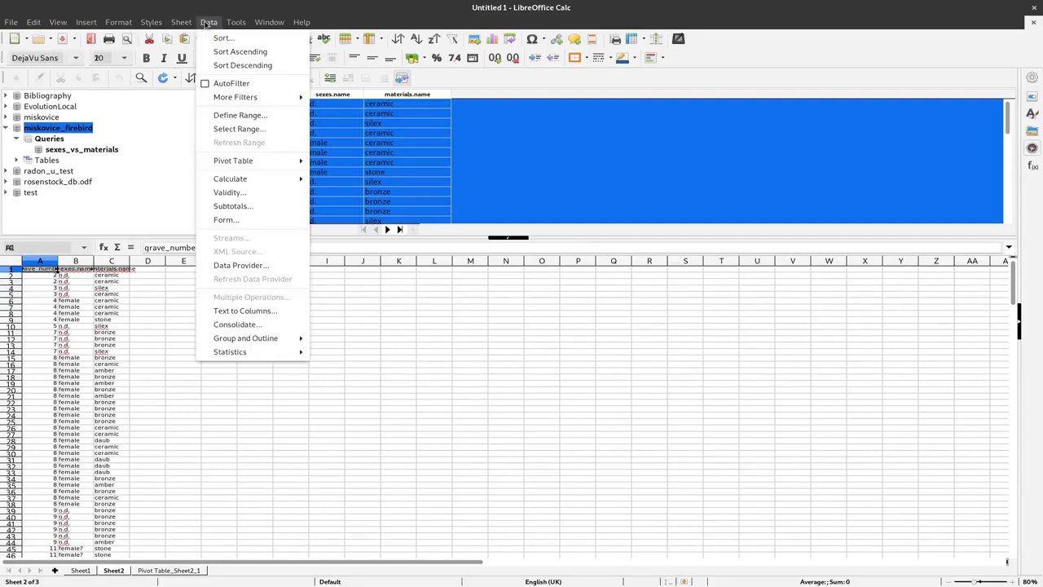
{"action": "mouse_move", "coordinate": [236, 160]}
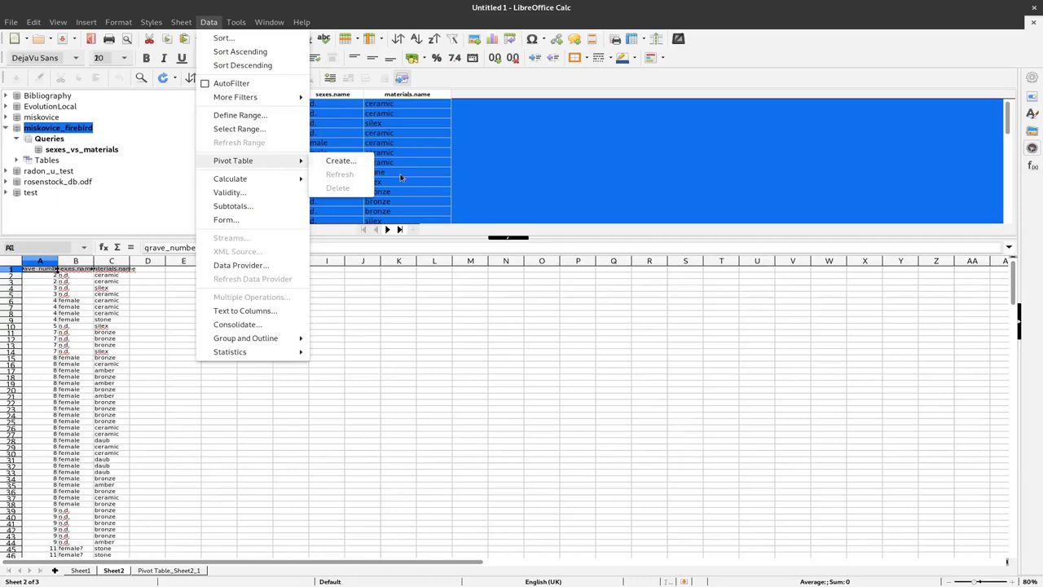
{"action": "left_click", "coordinate": [352, 164]}
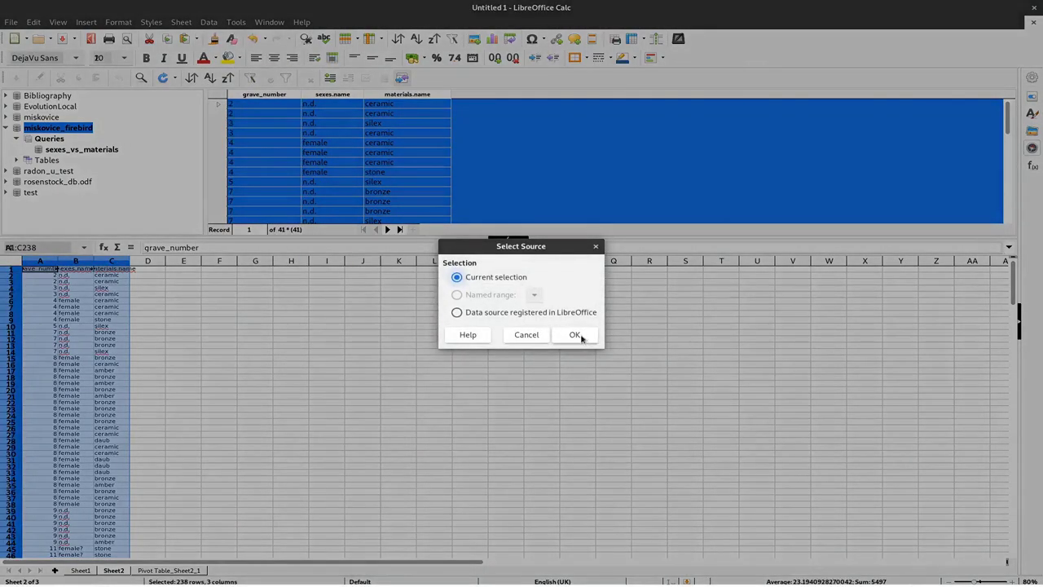
{"action": "left_click", "coordinate": [580, 336]}
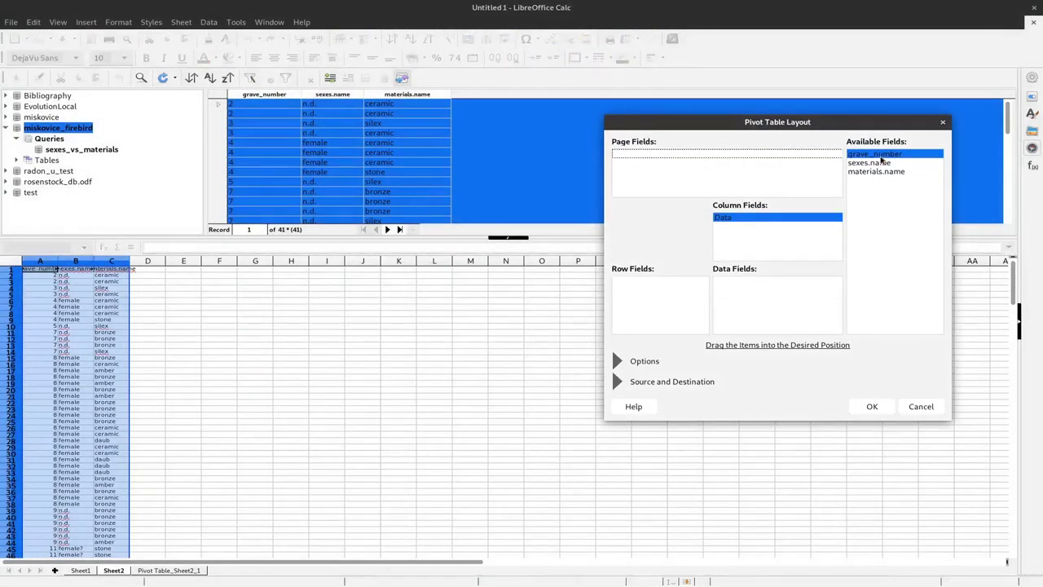
Create the pivot table with sexes.name as row field, materials.name as column field and Count of materials.name as data field.
{"action": "left_click_drag", "start_coordinate": [877, 165], "coordinate": [664, 289]}
{"action": "left_click_drag", "start_coordinate": [877, 171], "coordinate": [758, 242]}
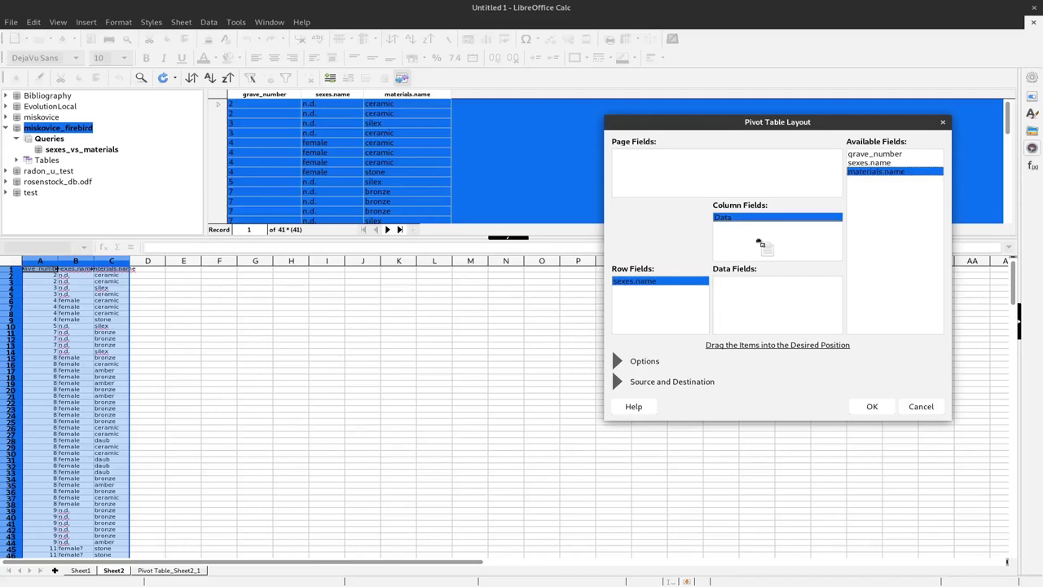
{"action": "left_click_drag", "start_coordinate": [760, 243], "coordinate": [758, 241]}
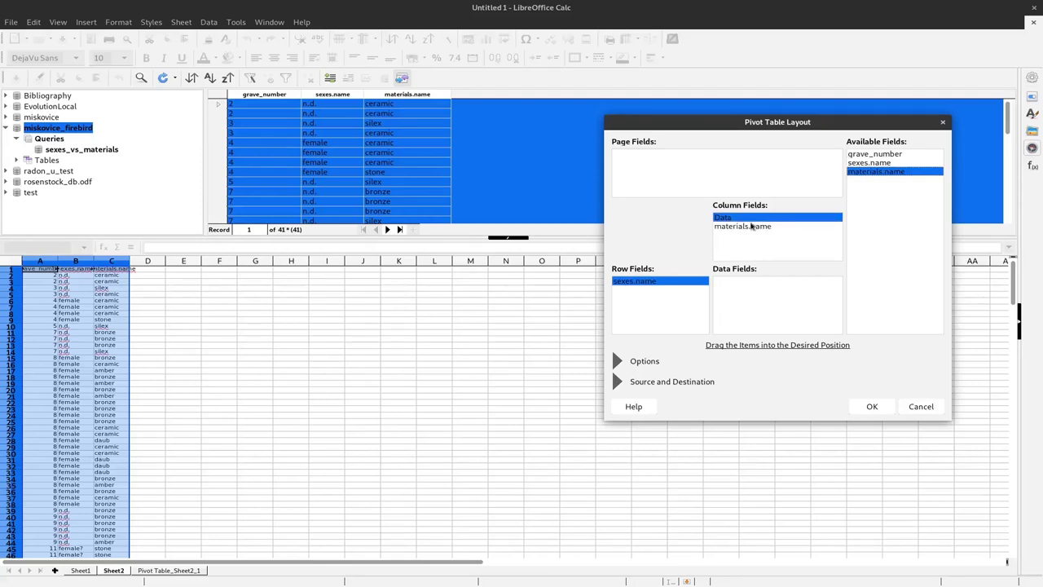
{"action": "left_click_drag", "start_coordinate": [878, 171], "coordinate": [750, 283]}
{"action": "double_click", "coordinate": [749, 283]}
{"action": "left_click", "coordinate": [745, 217]}
{"action": "left_click", "coordinate": [778, 352]}
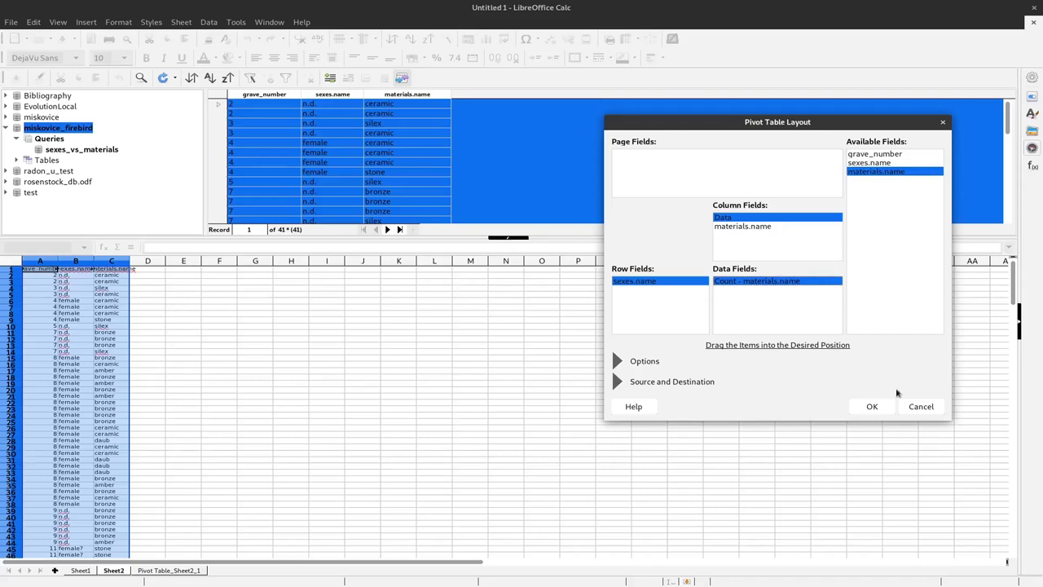
{"action": "left_click", "coordinate": [871, 407]}
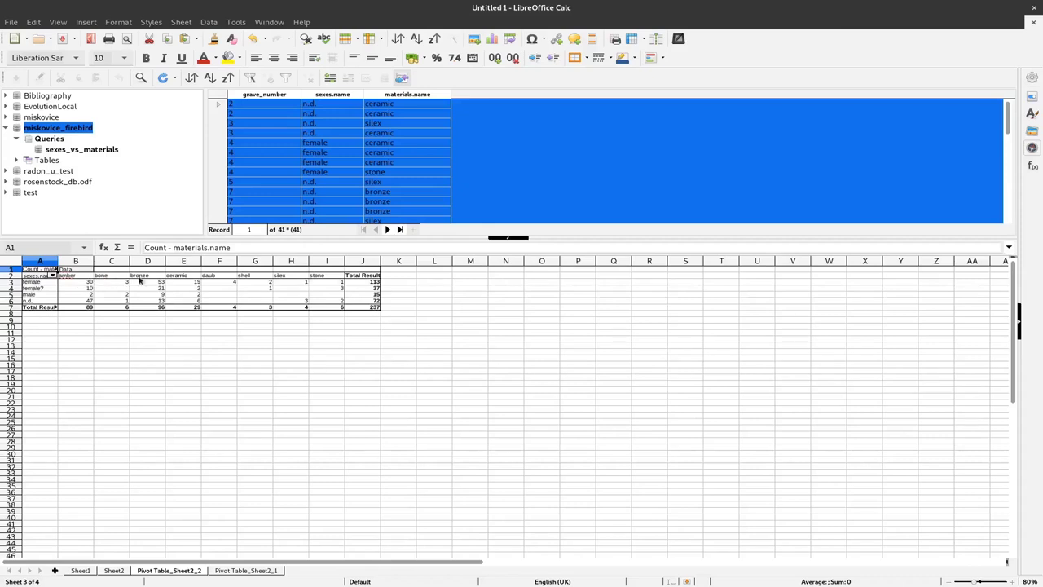
Insert a normal Column chart from pivot table cells A2:I6, leaving its titles empty and the legend displayed.
{"action": "left_click", "coordinate": [334, 303]}
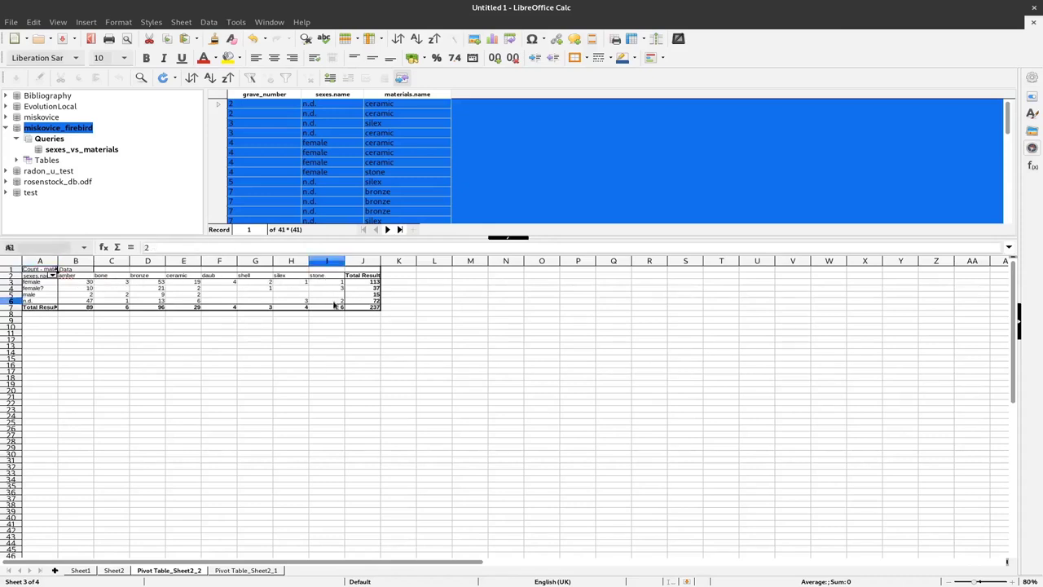
{"action": "left_click_drag", "start_coordinate": [334, 303], "coordinate": [37, 278]}
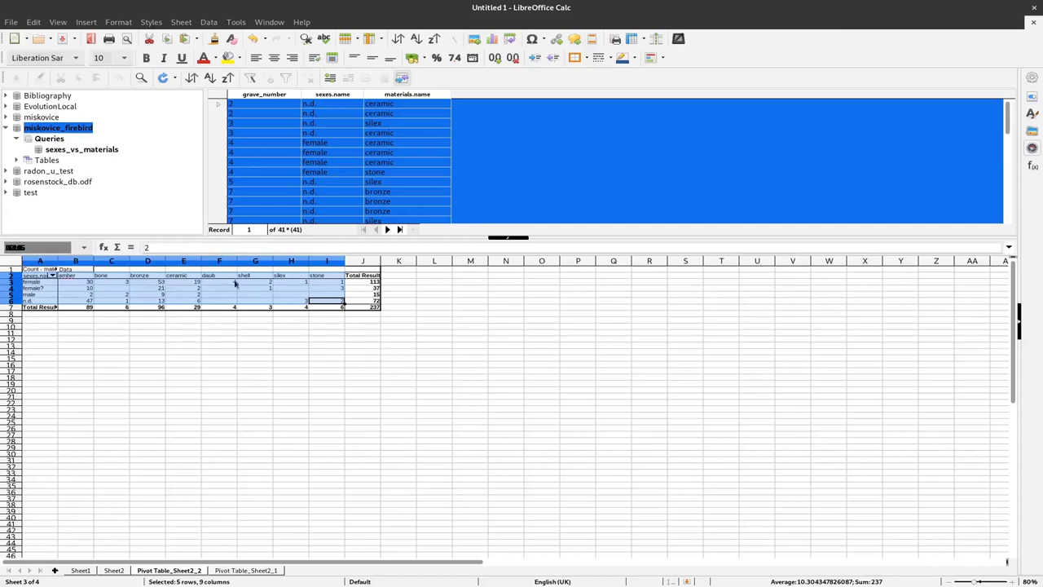
{"action": "left_click", "coordinate": [88, 25]}
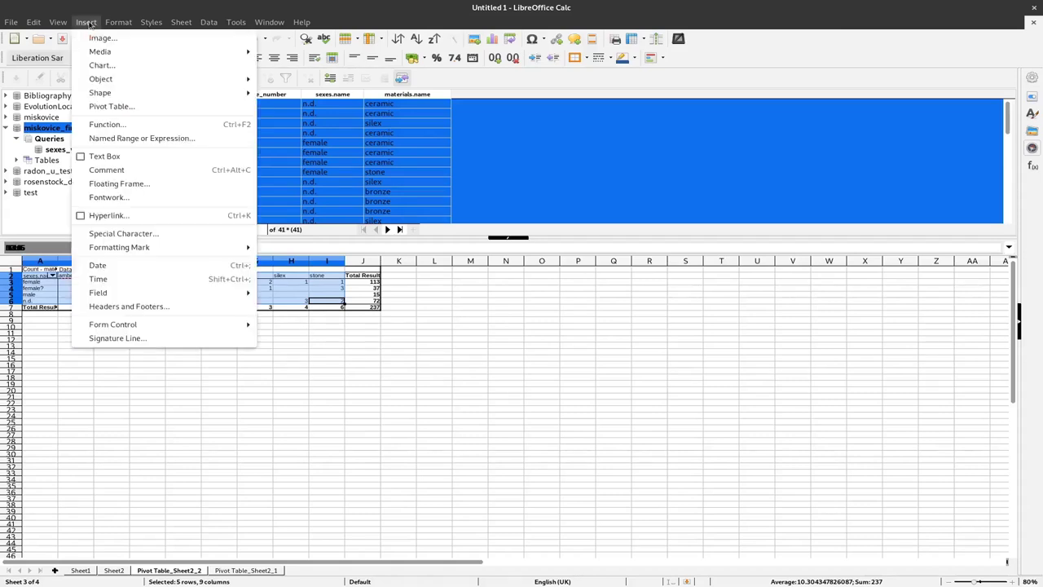
{"action": "left_click", "coordinate": [102, 65]}
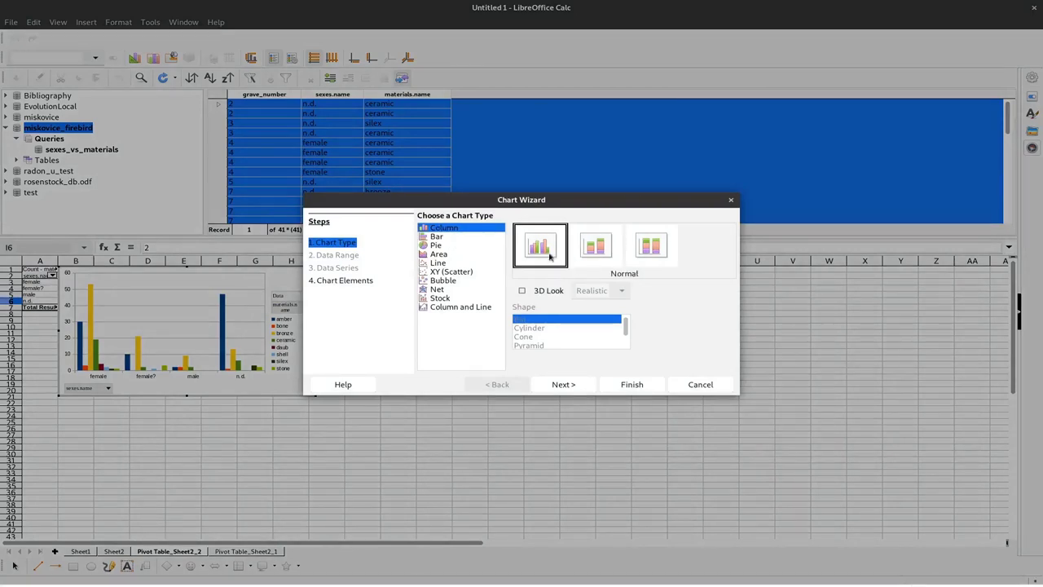
{"action": "left_click", "coordinate": [569, 388]}
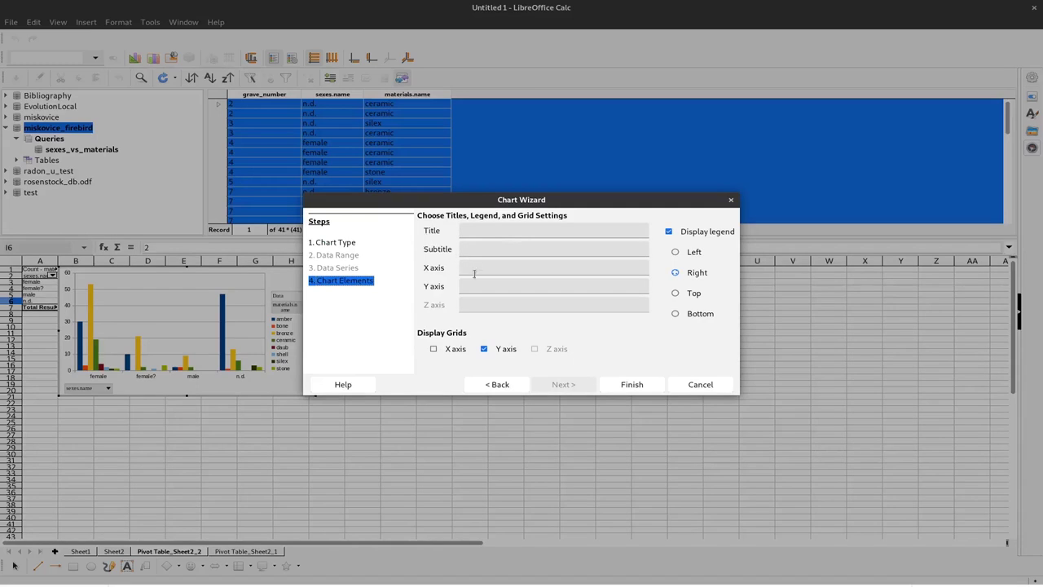
{"action": "left_click", "coordinate": [632, 385]}
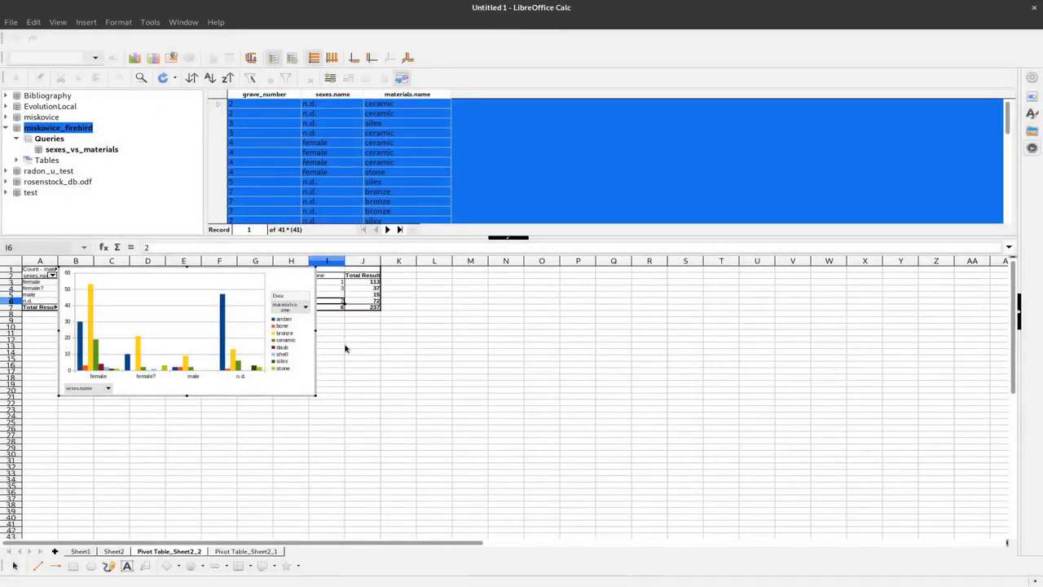
Move the materials-by-sex chart clear of the pivot table to about columns L to R and deselect it.
{"action": "left_click", "coordinate": [348, 349]}
{"action": "left_click_drag", "start_coordinate": [74, 387], "coordinate": [443, 394]}
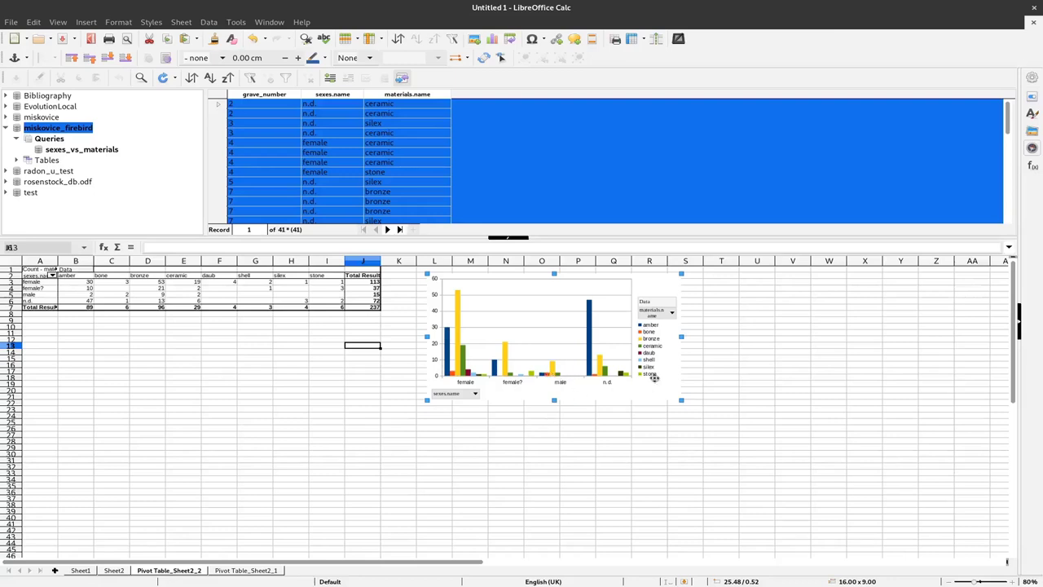
{"action": "left_click", "coordinate": [711, 371]}
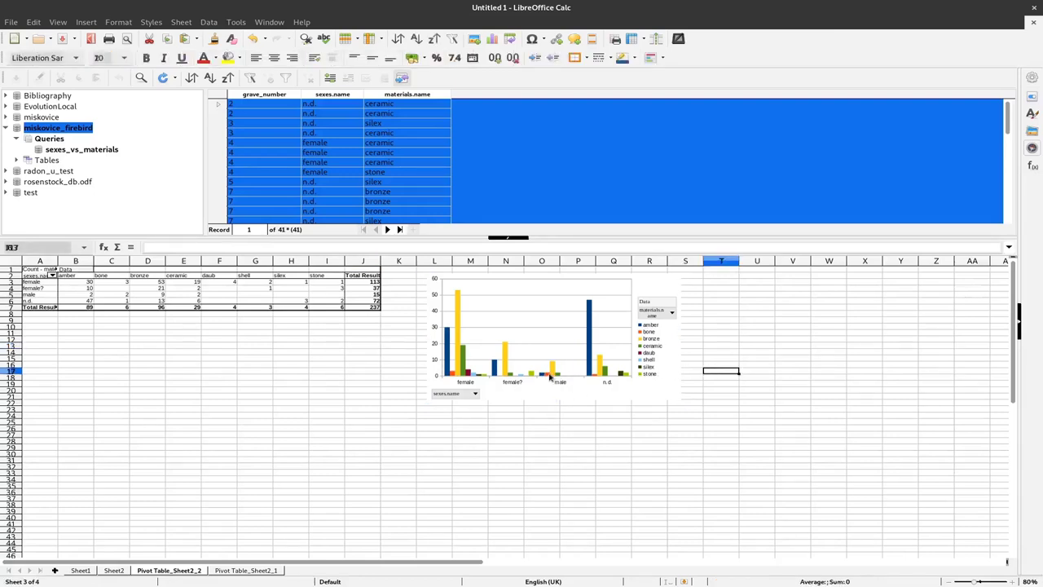